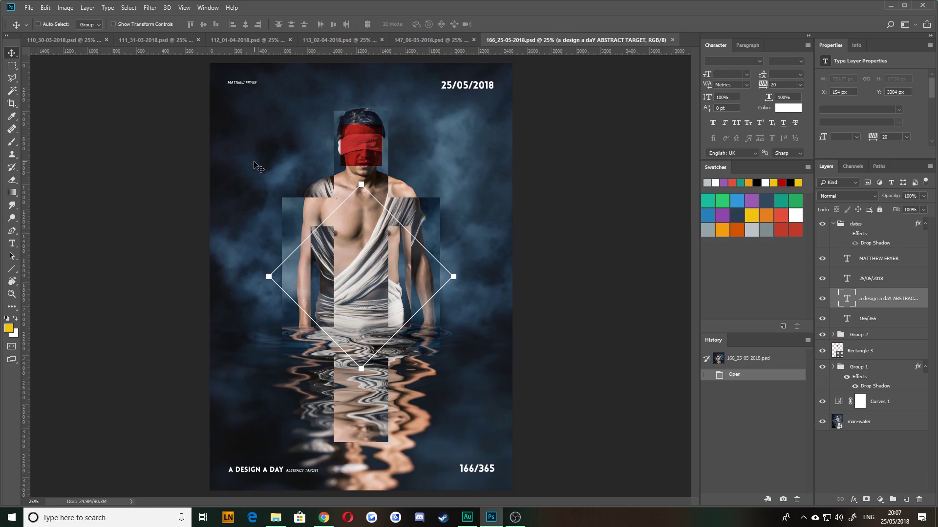
# Browse the 110–147 poster tabs, return to the 166/365 poster, and open the Window menu
pyautogui.click(86, 39)
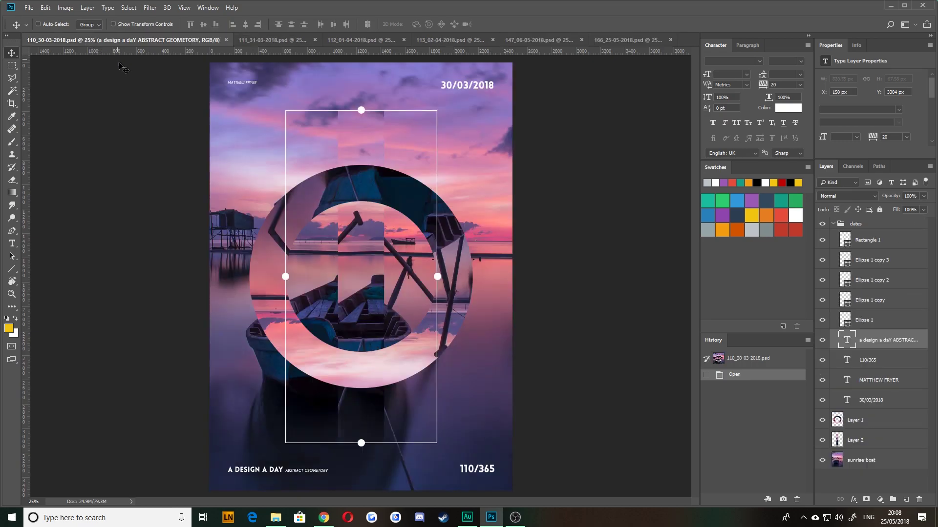
pyautogui.click(253, 41)
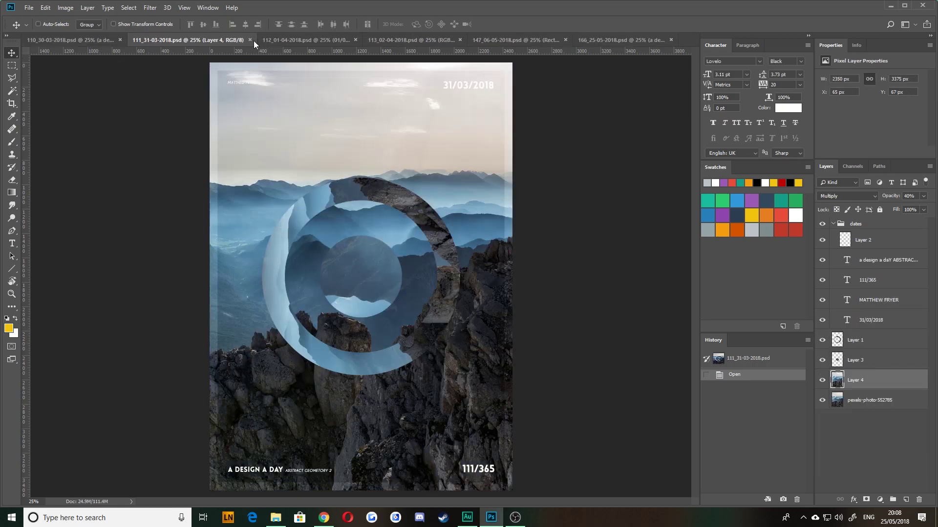
pyautogui.click(311, 40)
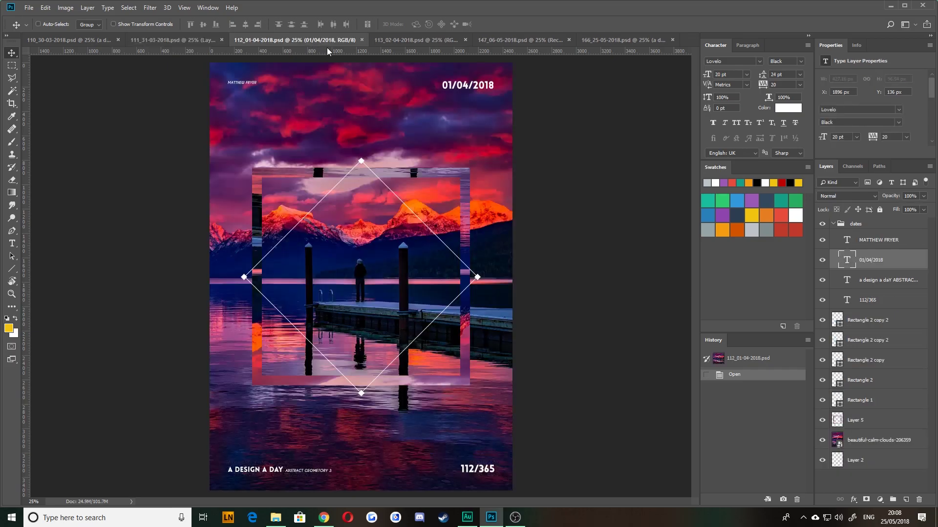
pyautogui.click(391, 43)
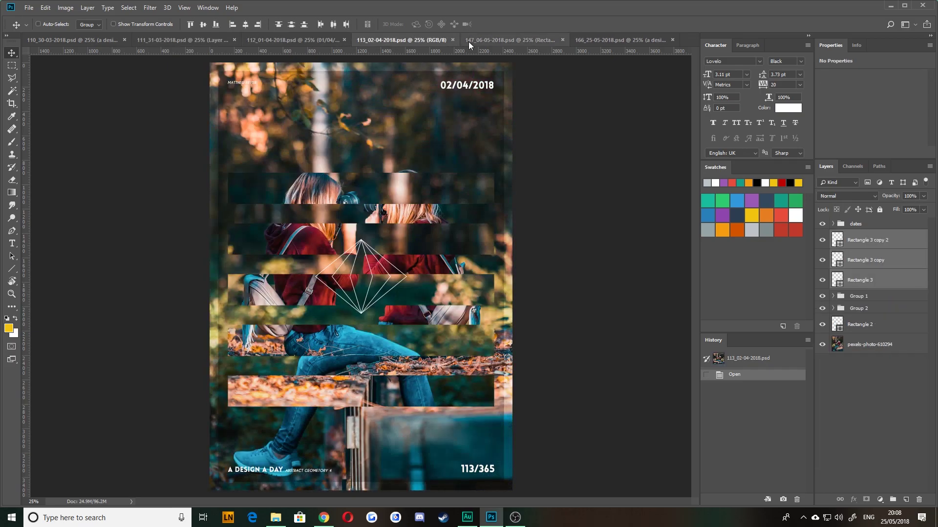
pyautogui.click(482, 36)
pyautogui.click(602, 39)
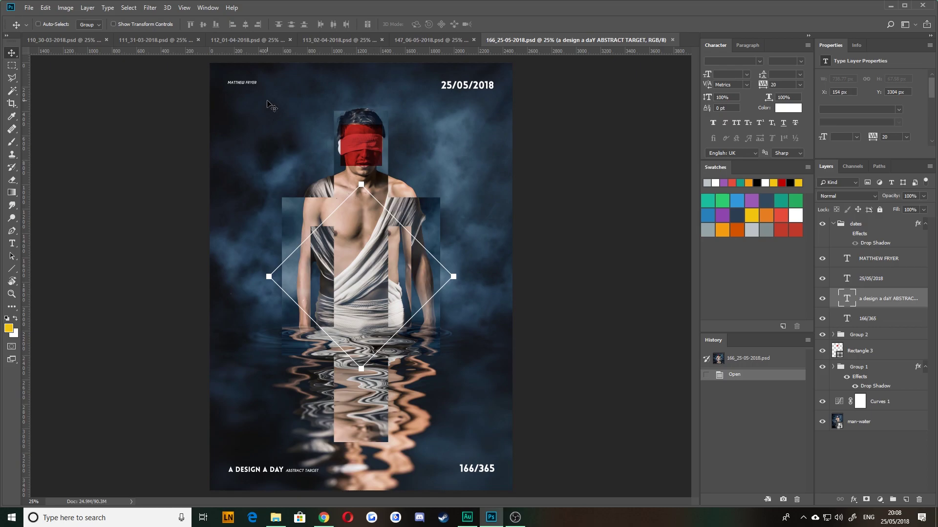
pyautogui.click(213, 9)
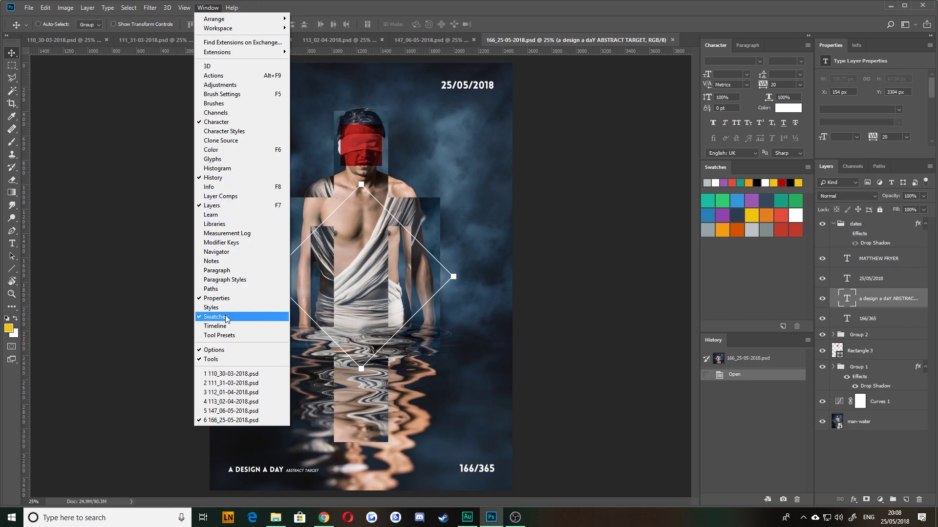
# Dismiss the Window menu on the empty pasteboard without choosing a panel
pyautogui.click(89, 106)
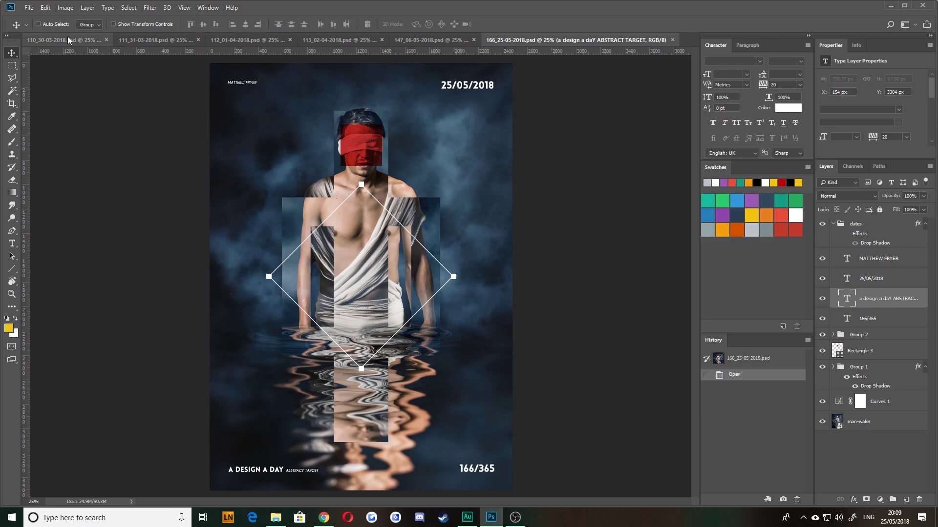
# Close the 110, 111, 112, 113, 147 and 166 poster documents
pyautogui.click(105, 40)
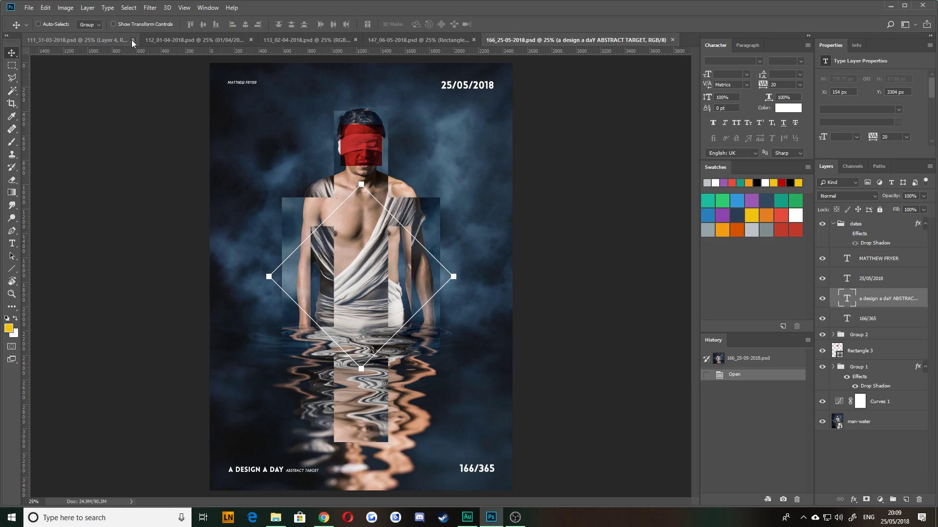
pyautogui.click(131, 40)
pyautogui.click(146, 41)
pyautogui.click(123, 40)
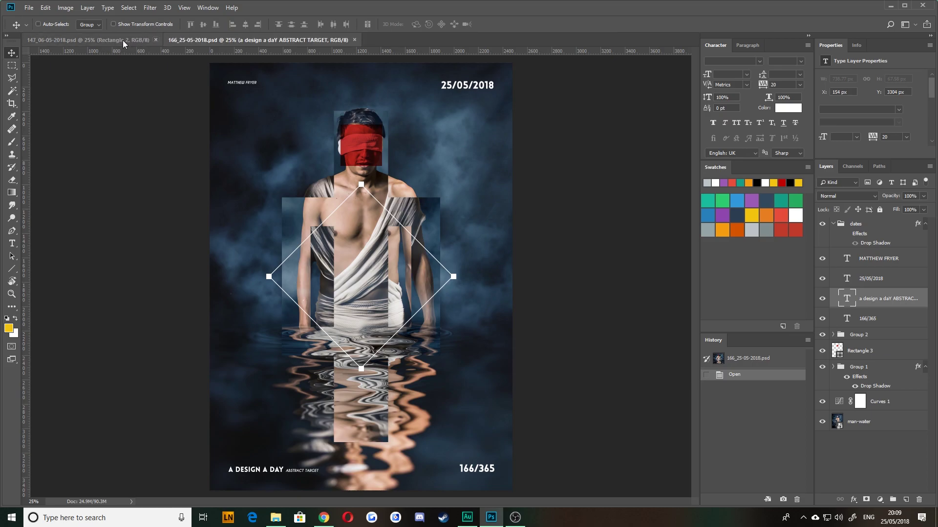
pyautogui.click(153, 39)
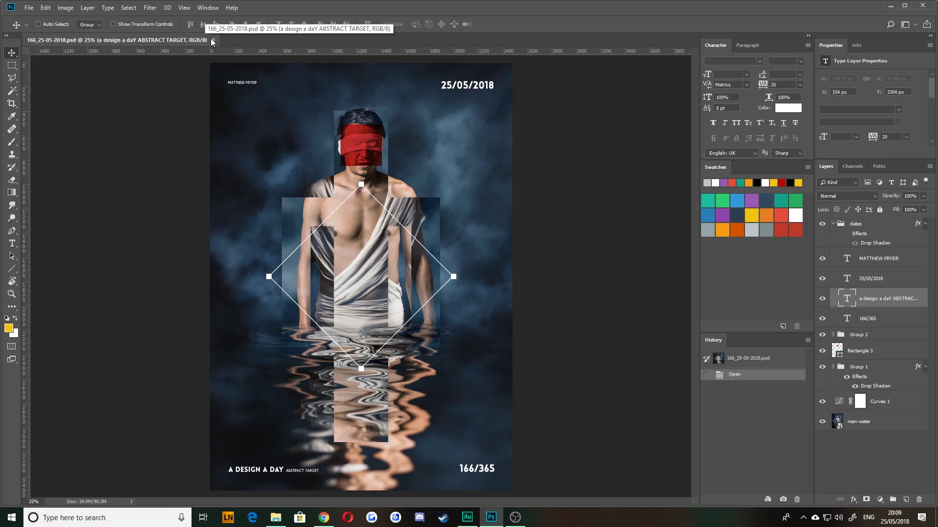
pyautogui.click(211, 39)
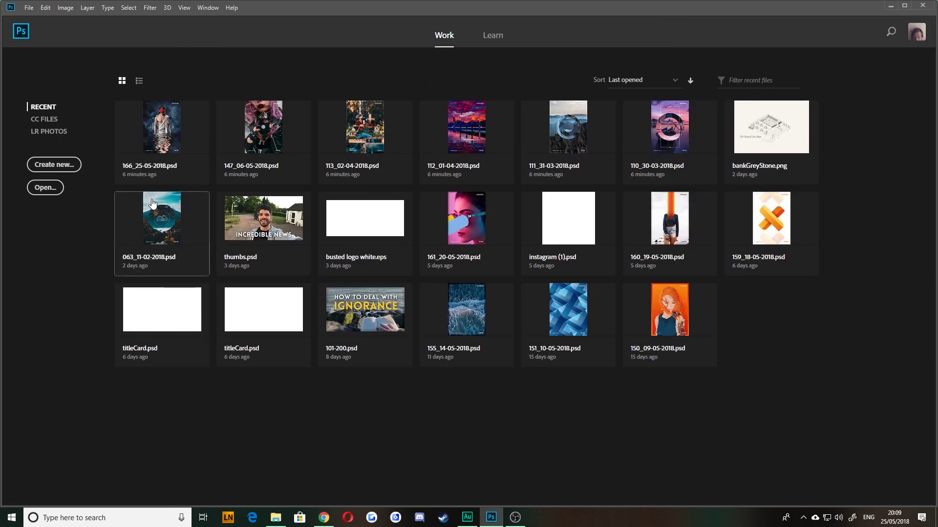
# Start a new document from the Start screen and reposition the New Document dialog
pyautogui.click(66, 157)
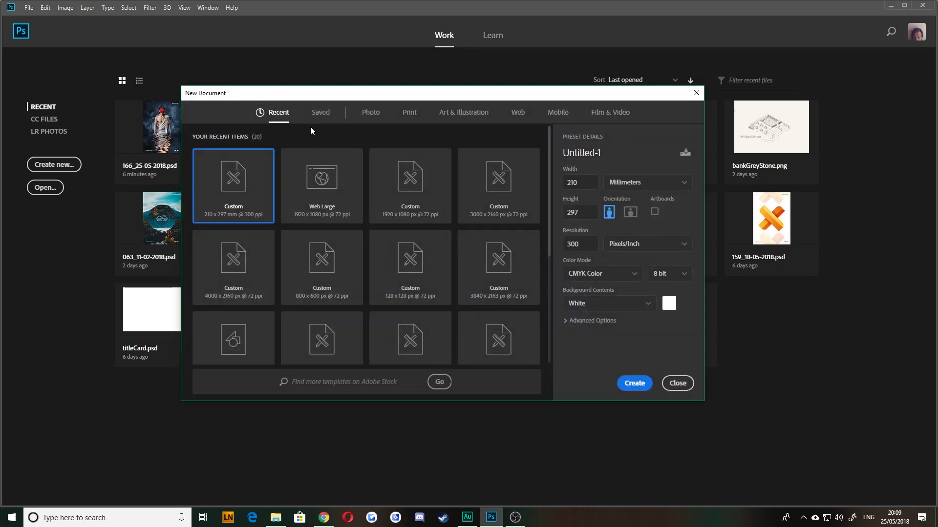
pyautogui.moveTo(311, 100)
pyautogui.mouseDown()
pyautogui.moveTo(335, 110)
pyautogui.moveTo(323, 111)
pyautogui.mouseUp()
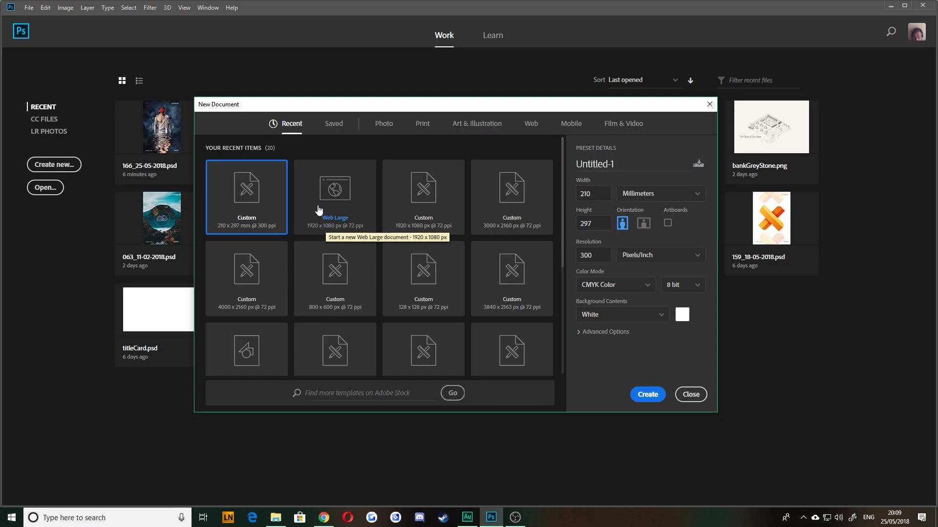
pyautogui.moveTo(563, 173)
pyautogui.mouseDown()
pyautogui.moveTo(549, 276)
pyautogui.moveTo(559, 157)
pyautogui.moveTo(549, 295)
pyautogui.moveTo(559, 171)
pyautogui.mouseUp()
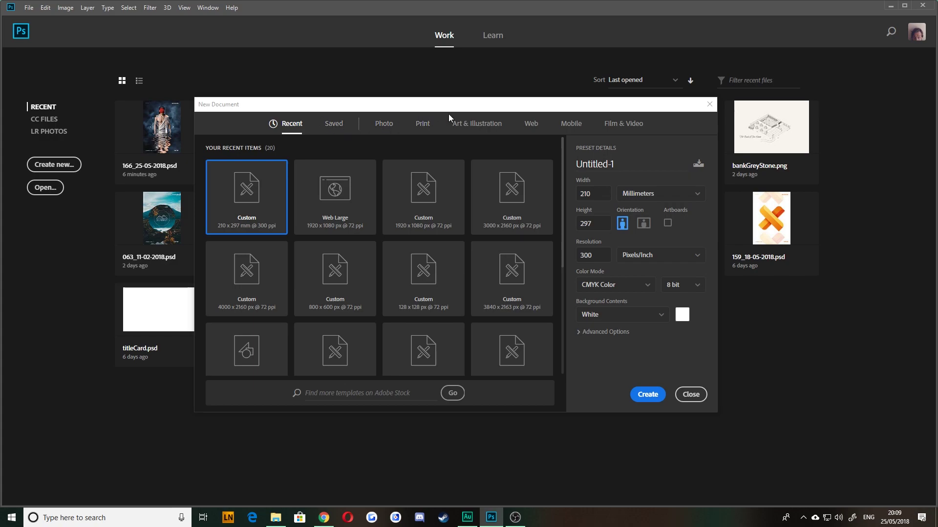
# Browse the Photo, Print, Art & Illustration, Web, Mobile and Film & Video preset tabs
pyautogui.click(523, 105)
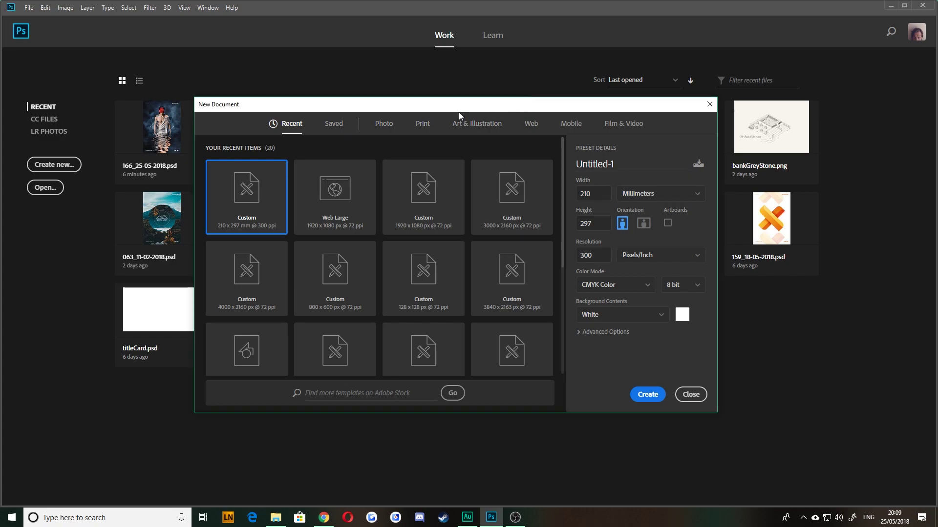
pyautogui.click(391, 129)
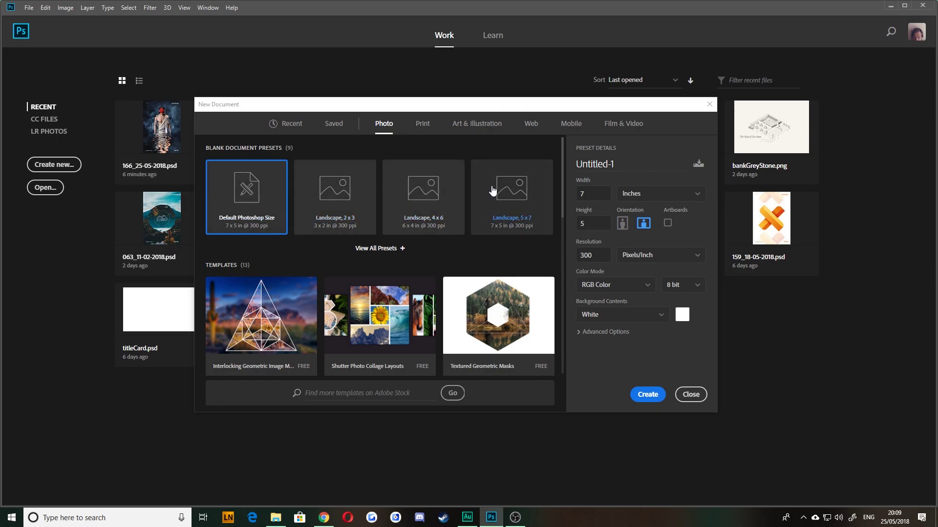
pyautogui.click(421, 130)
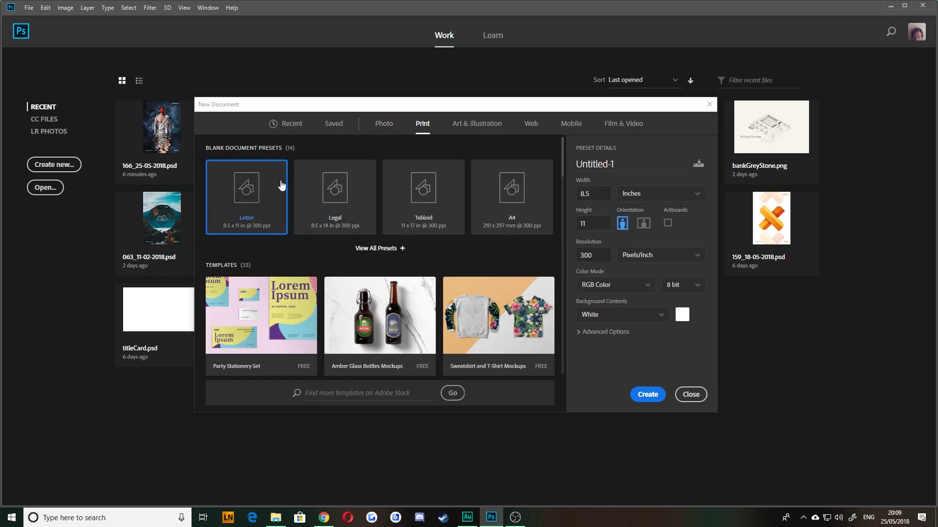
pyautogui.click(489, 128)
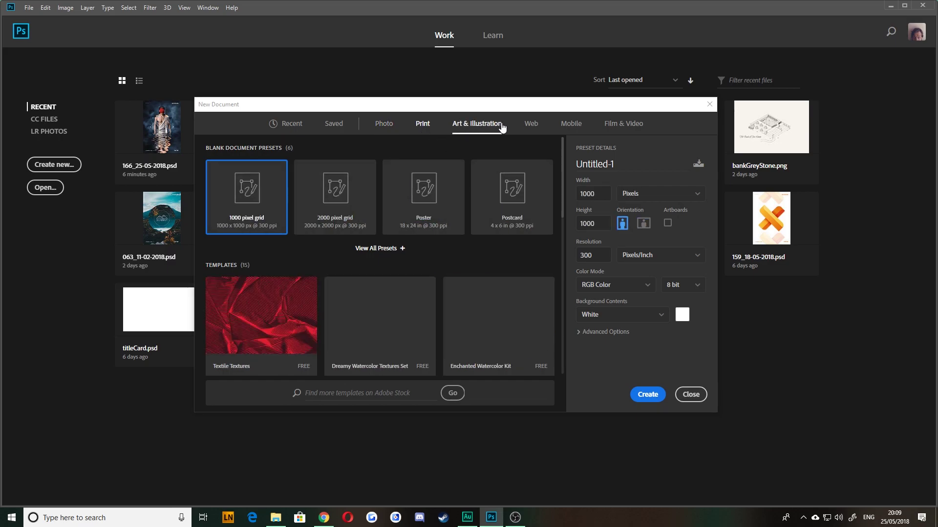
pyautogui.click(531, 128)
pyautogui.click(572, 127)
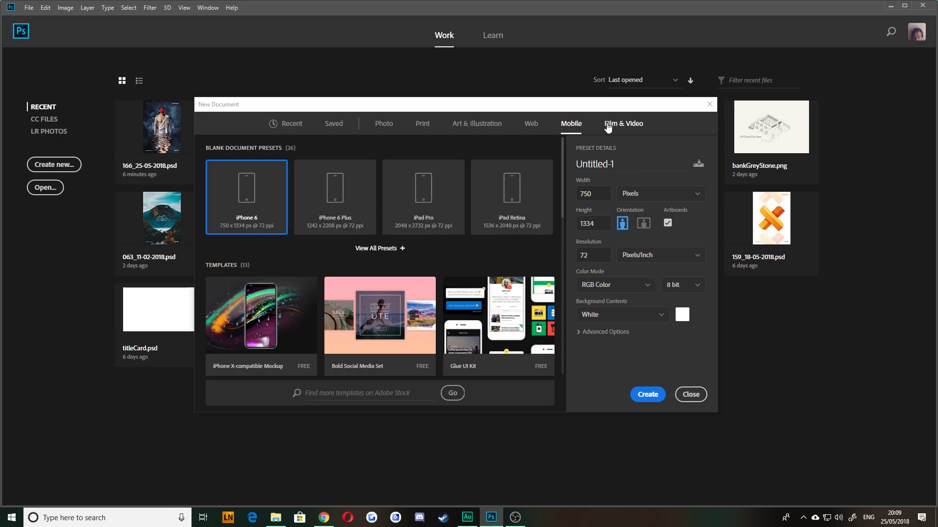
pyautogui.click(628, 124)
pyautogui.click(418, 126)
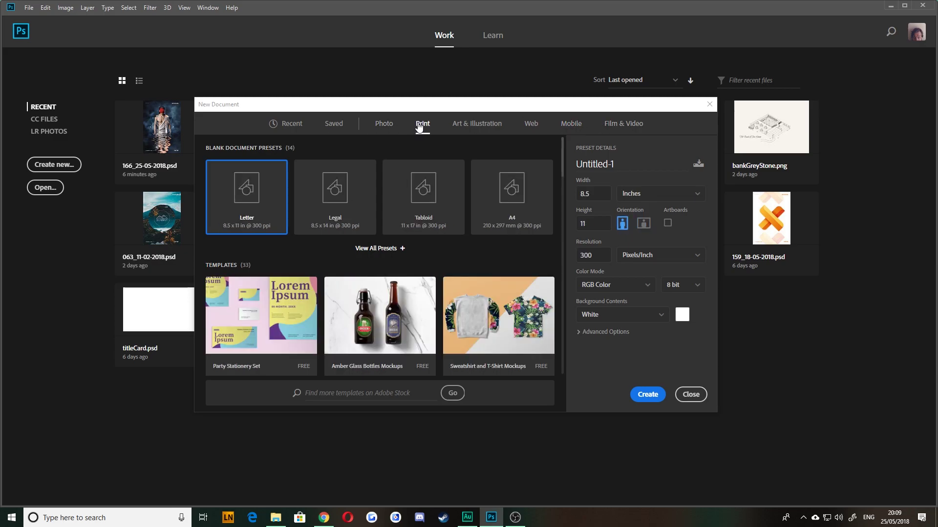
pyautogui.click(462, 128)
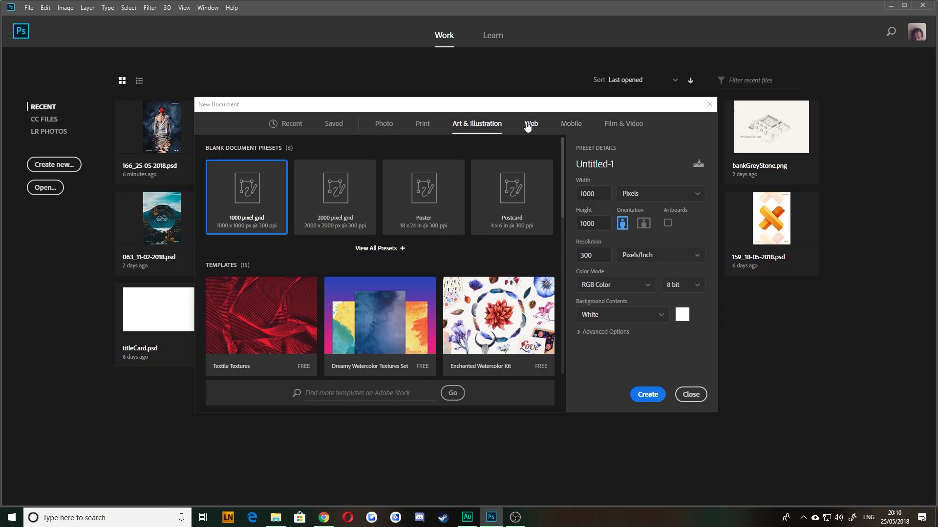
pyautogui.click(384, 128)
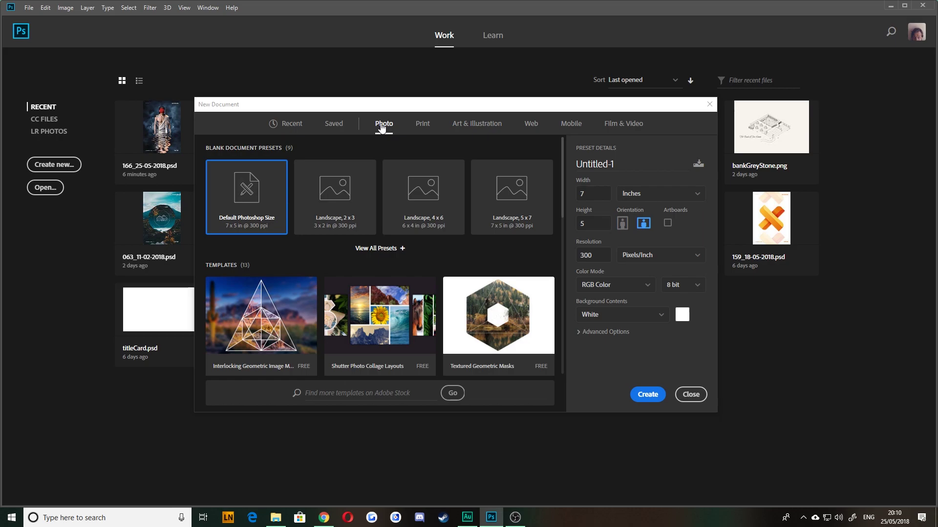
# Choose the Print A4 210 × 297 mm preset with RGB Color mode
pyautogui.click(420, 125)
pyautogui.click(494, 189)
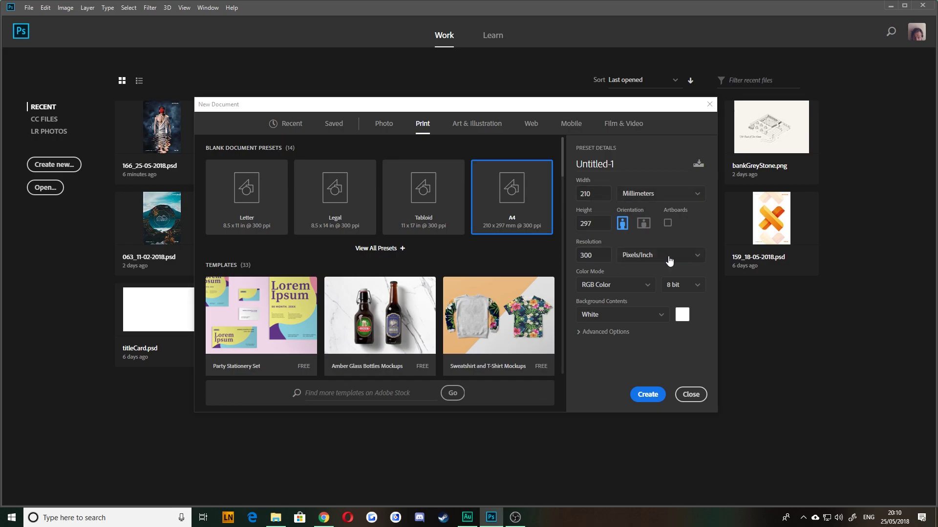
pyautogui.click(608, 287)
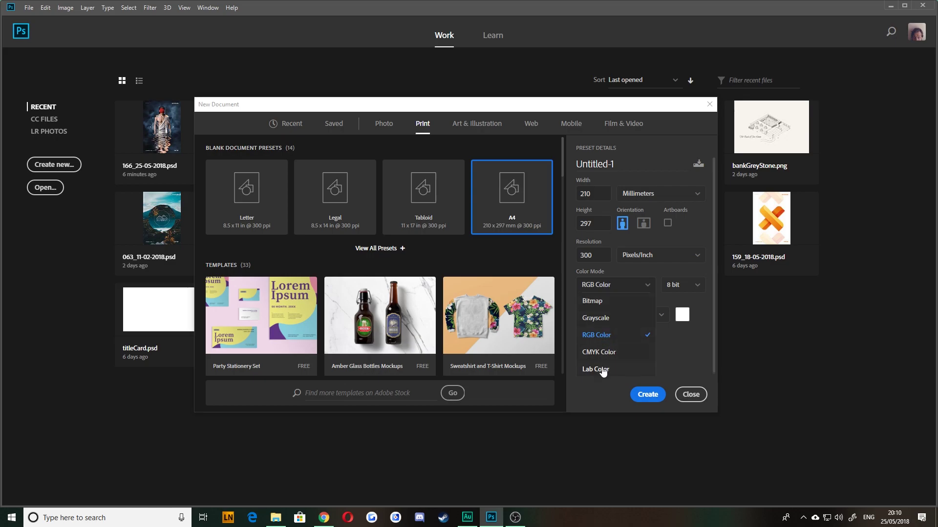
pyautogui.click(585, 397)
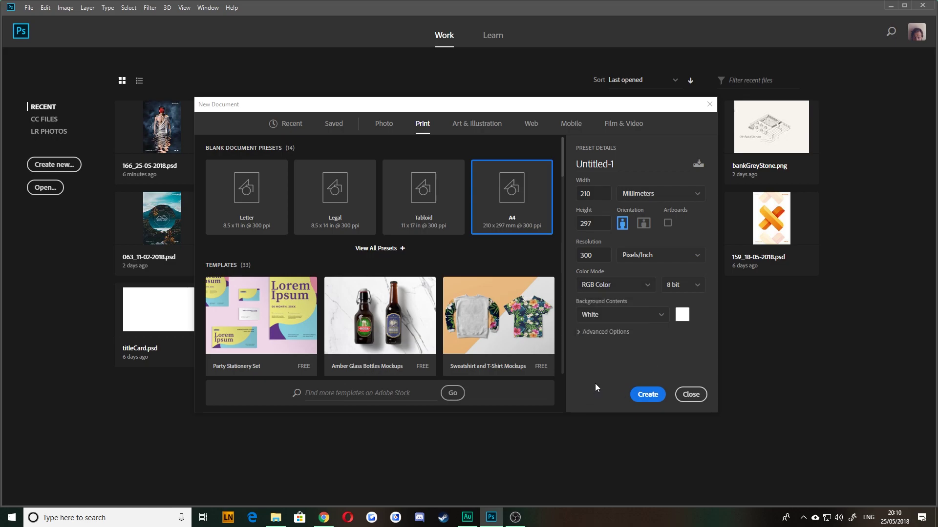
pyautogui.click(609, 280)
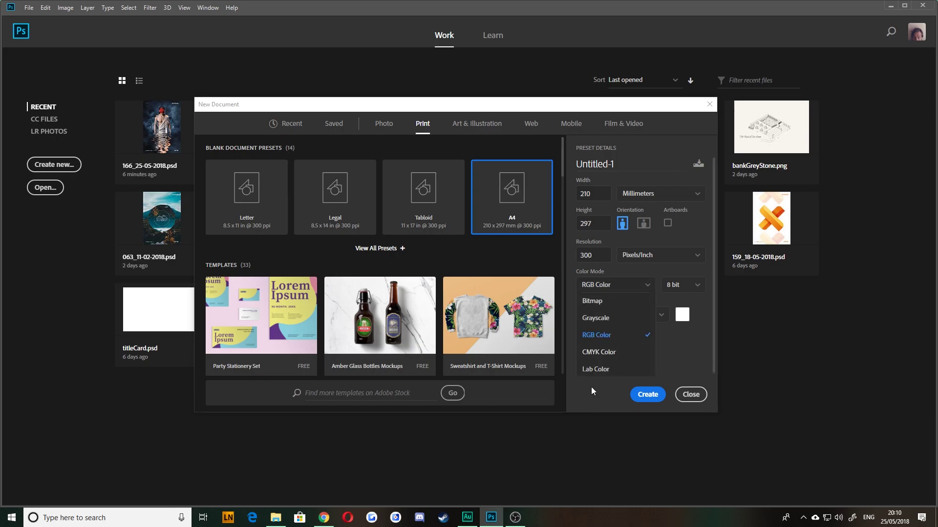
pyautogui.click(633, 322)
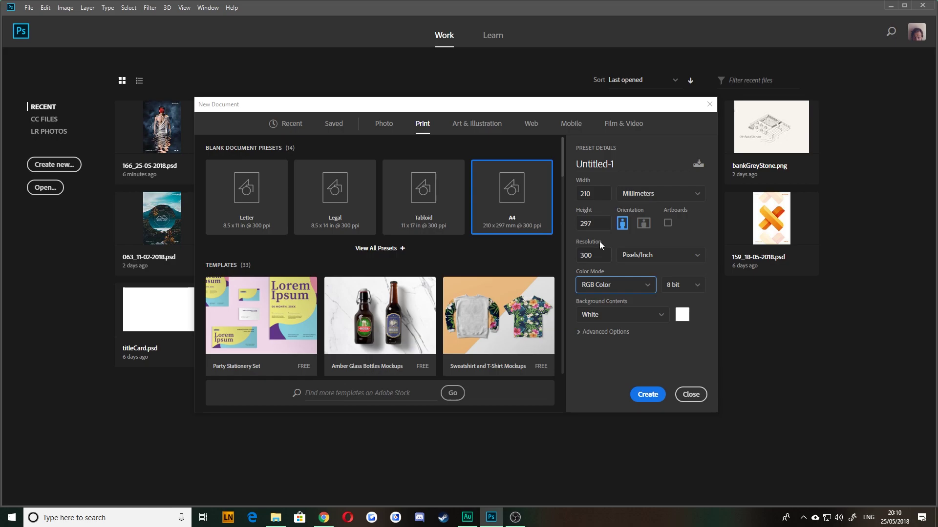
# Create the blank A4 Untitled-1 canvas and place the Useful Stock Creative Commons folder beside it
pyautogui.click(648, 393)
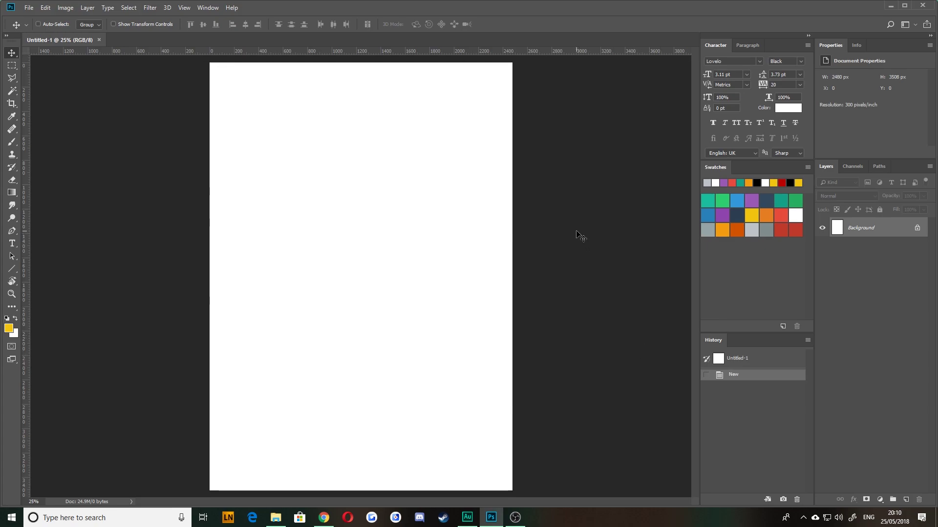
pyautogui.scroll(-2, 479, 244)
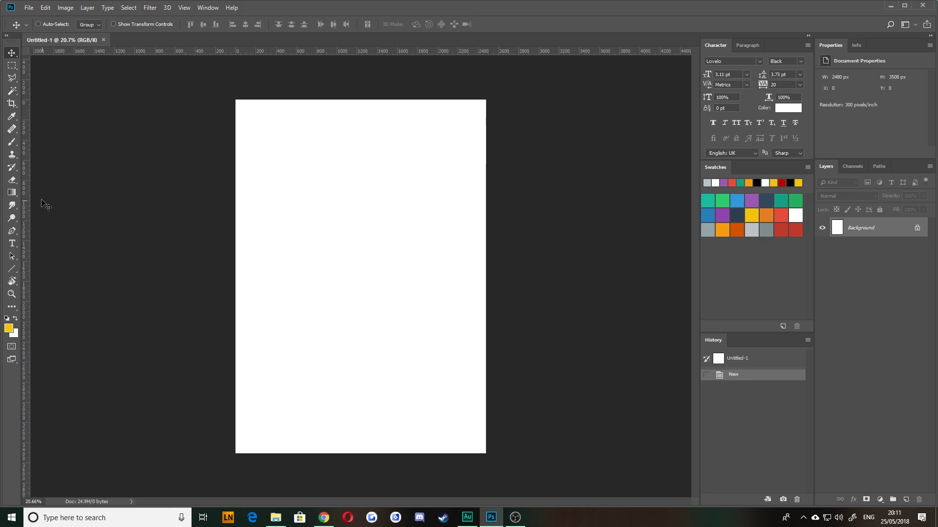
pyautogui.moveTo(11, 269); pyautogui.dragTo(46, 268)
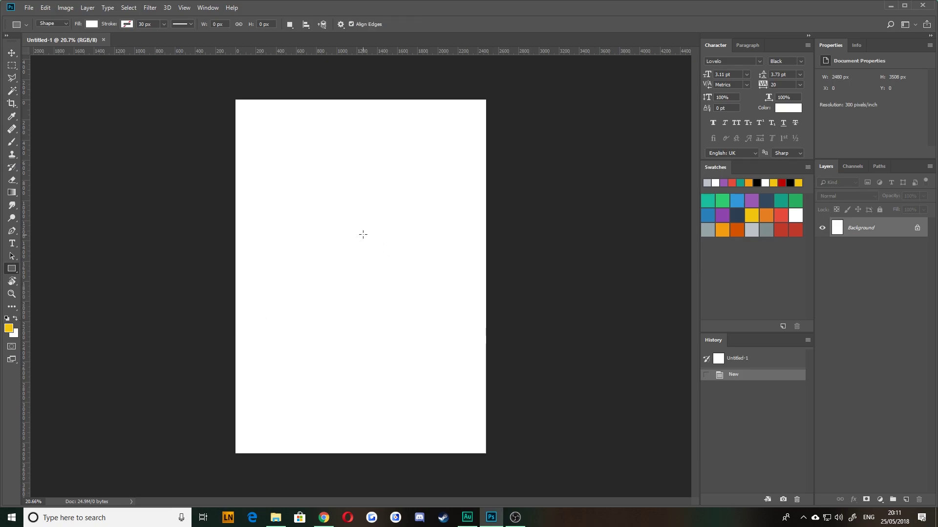
pyautogui.click(15, 53)
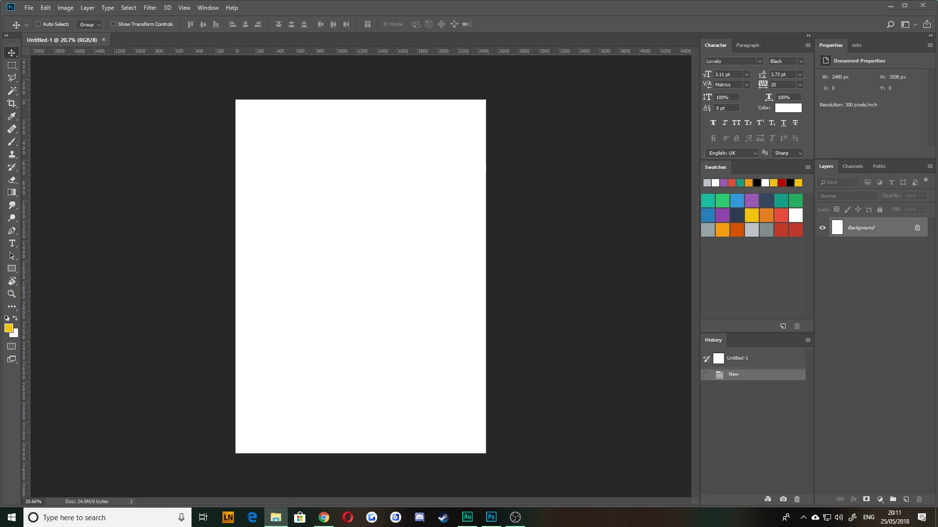
pyautogui.hotkey('alt', 'Tab')
pyautogui.moveTo(411, 170); pyautogui.dragTo(642, 43)
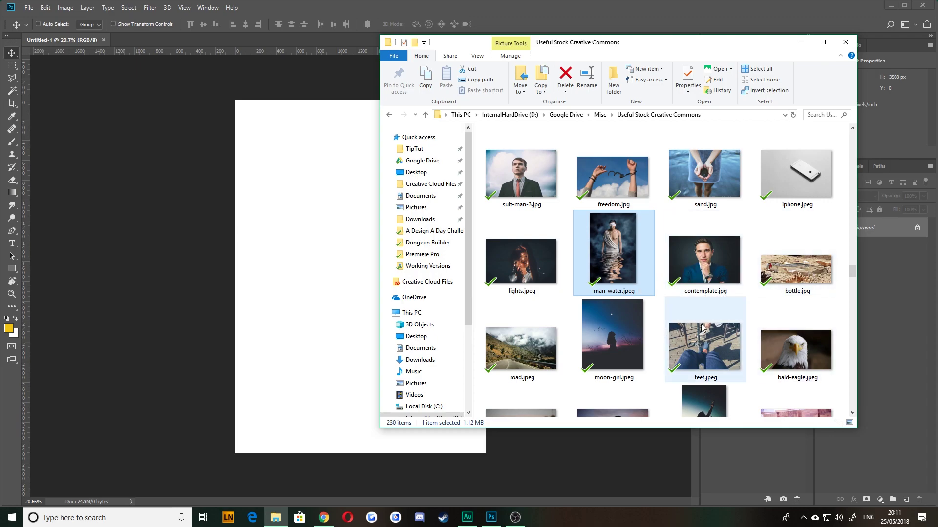
# Drag man-water.jpeg from File Explorer onto the Untitled-1 canvas
pyautogui.moveTo(614, 282); pyautogui.dragTo(358, 225)
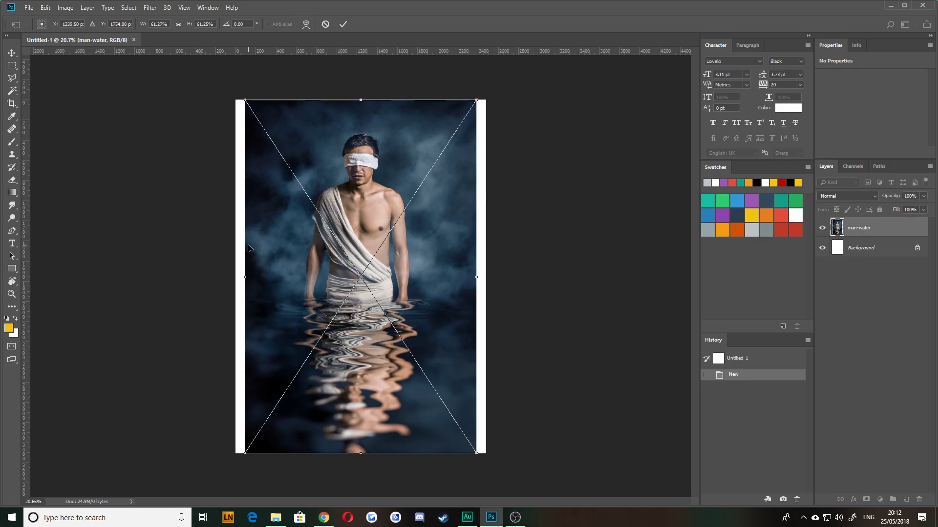
# Shrink and reposition the first placed photo, commit it, then delete that layer
pyautogui.moveTo(240, 100); pyautogui.dragTo(251, 181)
pyautogui.moveTo(338, 238); pyautogui.dragTo(337, 207)
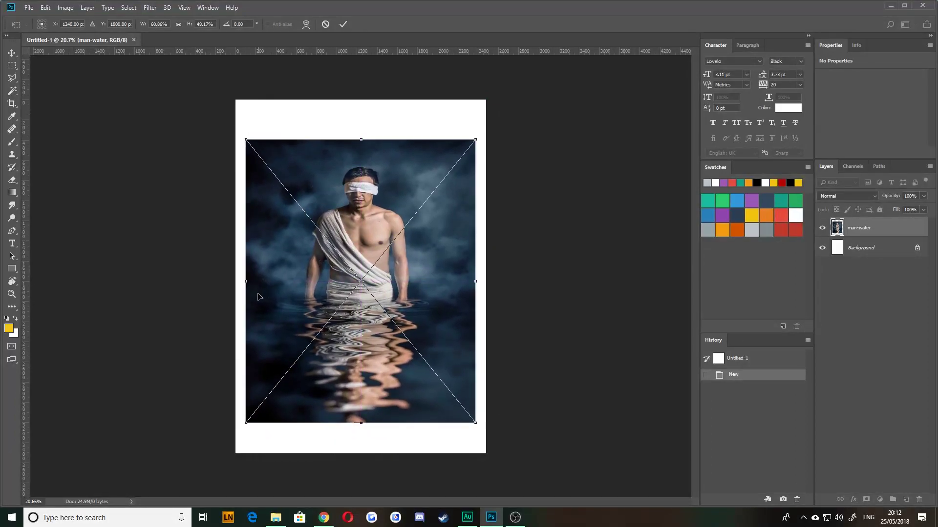
pyautogui.moveTo(245, 282); pyautogui.dragTo(280, 244)
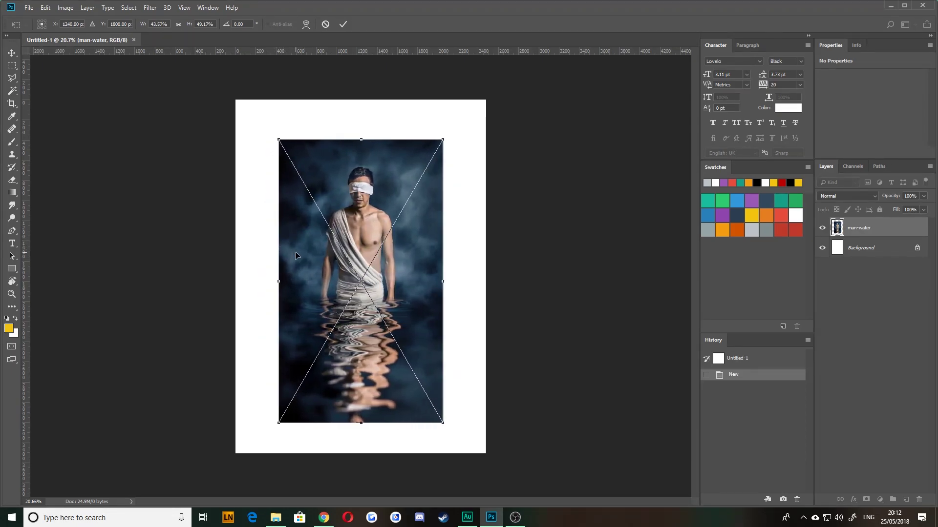
pyautogui.moveTo(279, 141)
pyautogui.mouseDown()
pyautogui.moveTo(391, 307)
pyautogui.moveTo(278, 155)
pyautogui.moveTo(318, 234)
pyautogui.moveTo(282, 148)
pyautogui.mouseUp()
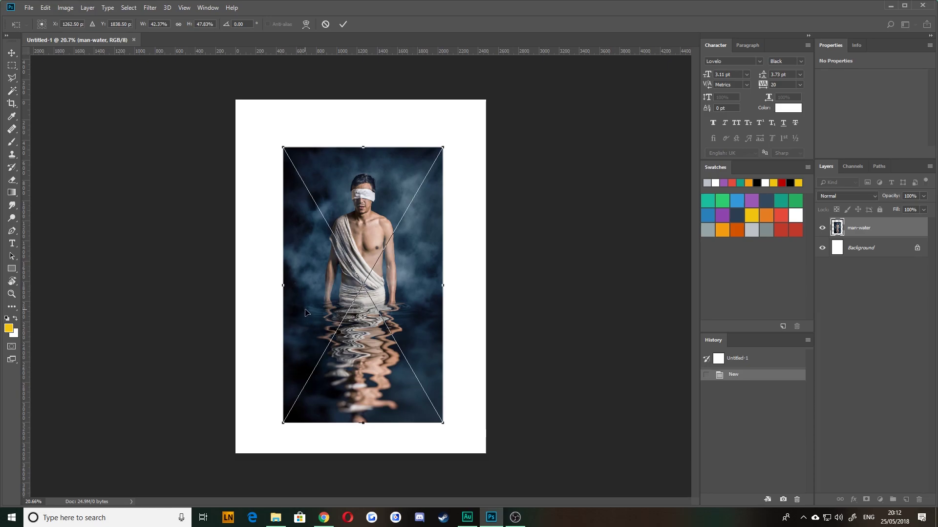
pyautogui.press('v')
pyautogui.press('Return')
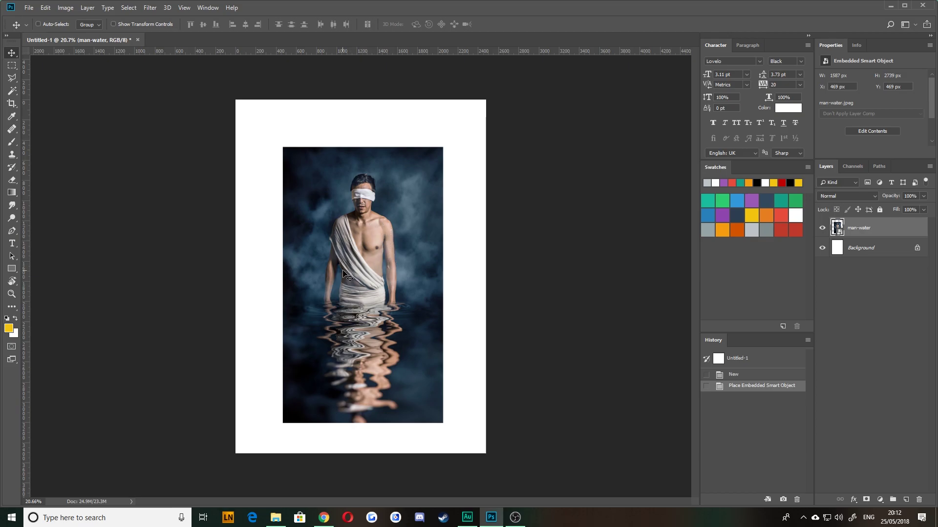
pyautogui.press('Delete')
# Drag man-water.jpeg in again and enlarge it to about 67.78% near the canvas top
pyautogui.click(276, 517)
pyautogui.moveTo(586, 288); pyautogui.dragTo(276, 231)
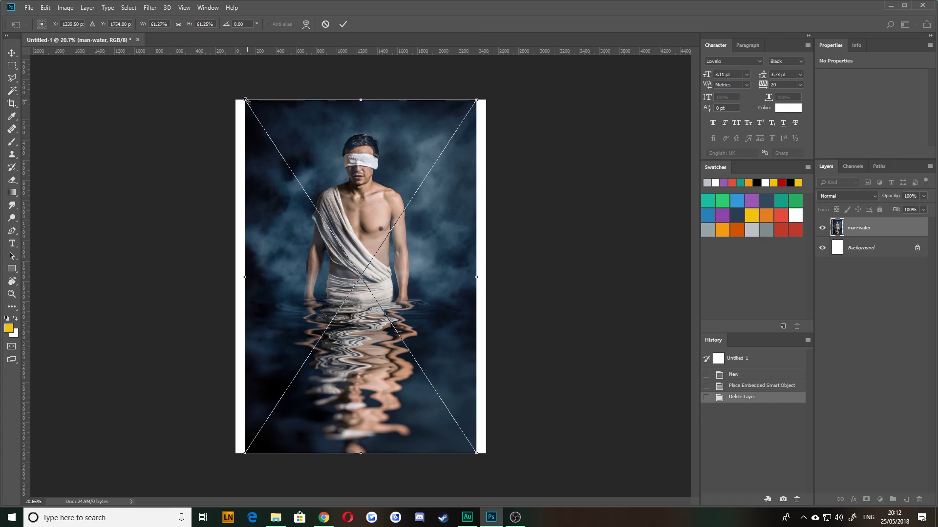
pyautogui.moveTo(245, 100); pyautogui.dragTo(212, 97)
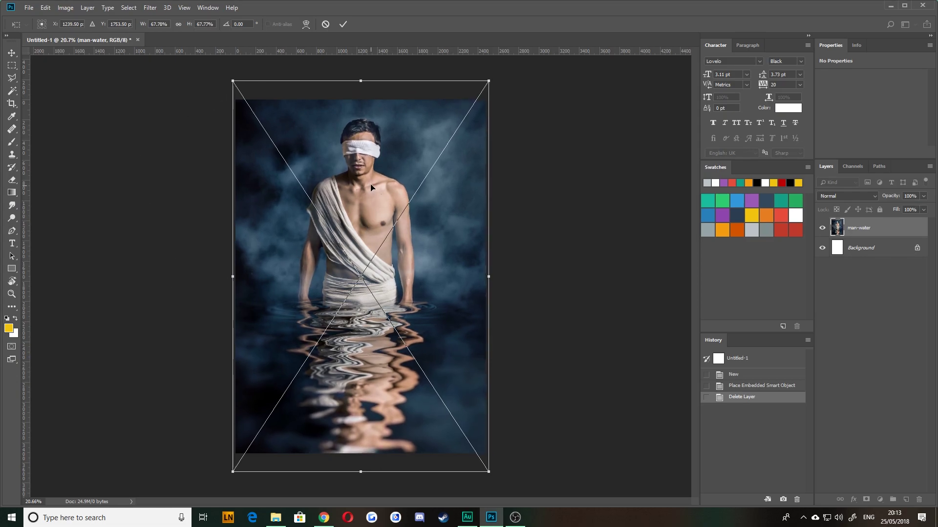
pyautogui.moveTo(374, 122); pyautogui.dragTo(336, 181)
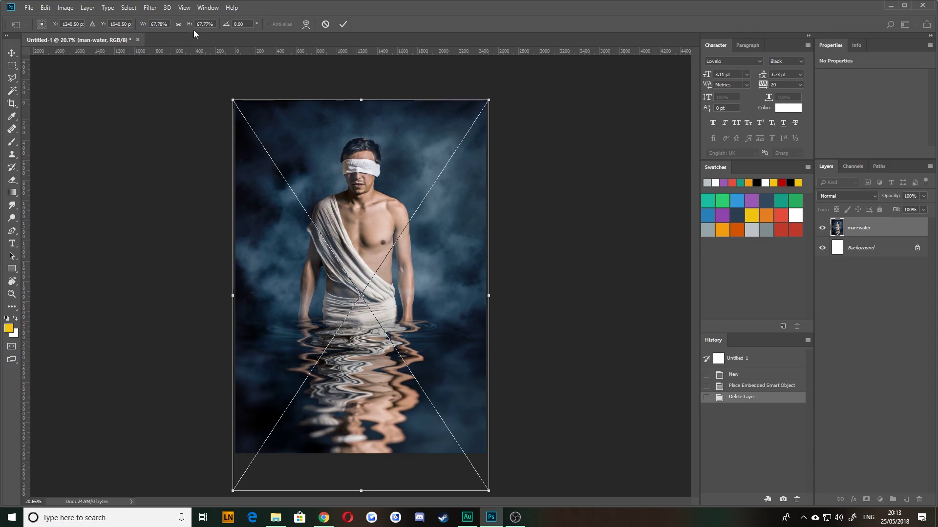
# Turn off View > Show > Smart Guides and commit the photo as an embedded smart object
pyautogui.click(184, 8)
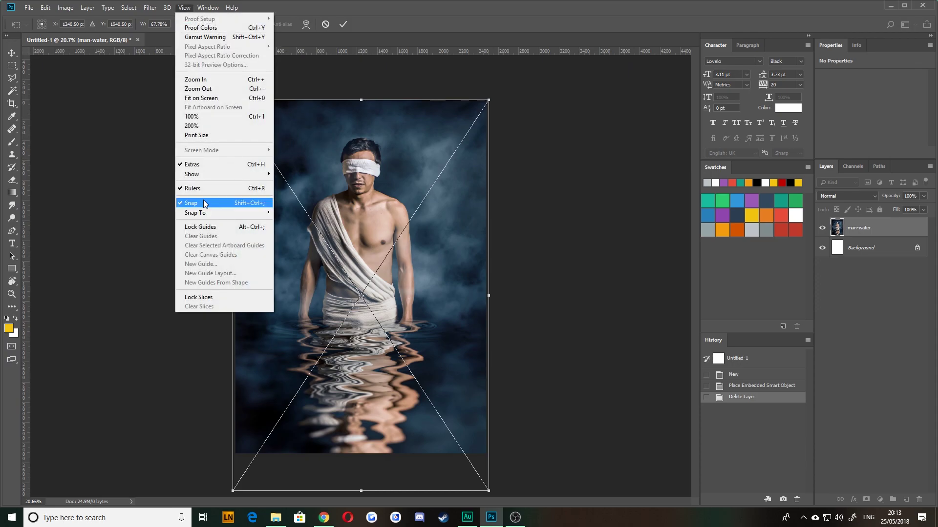
pyautogui.moveTo(203, 174)
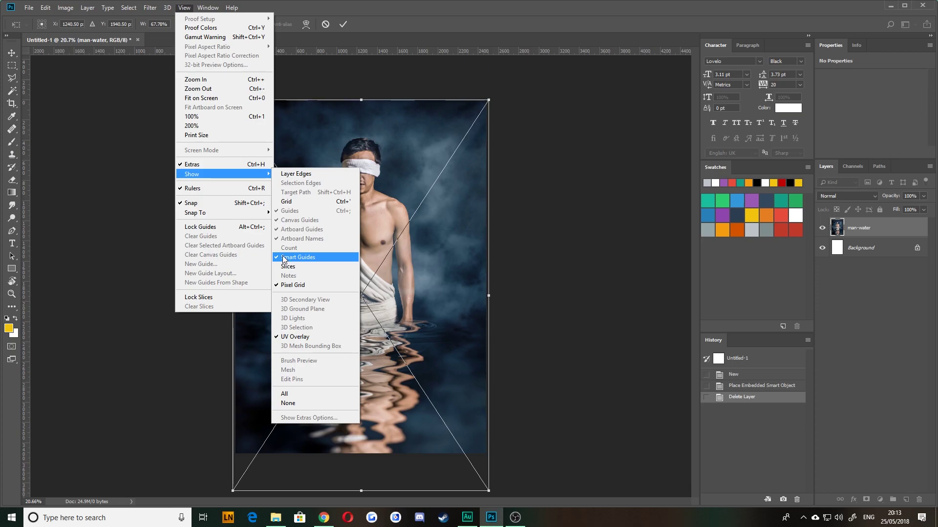
pyautogui.click(405, 162)
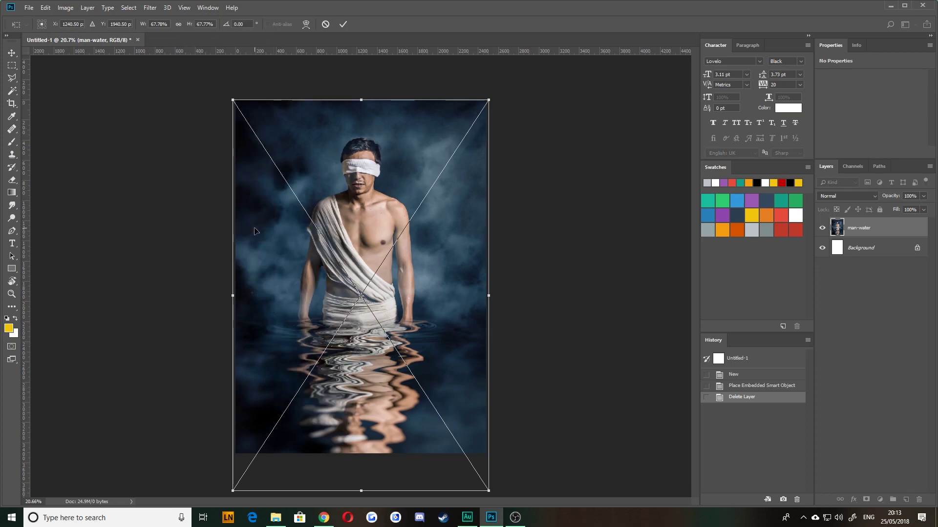
pyautogui.press('Return')
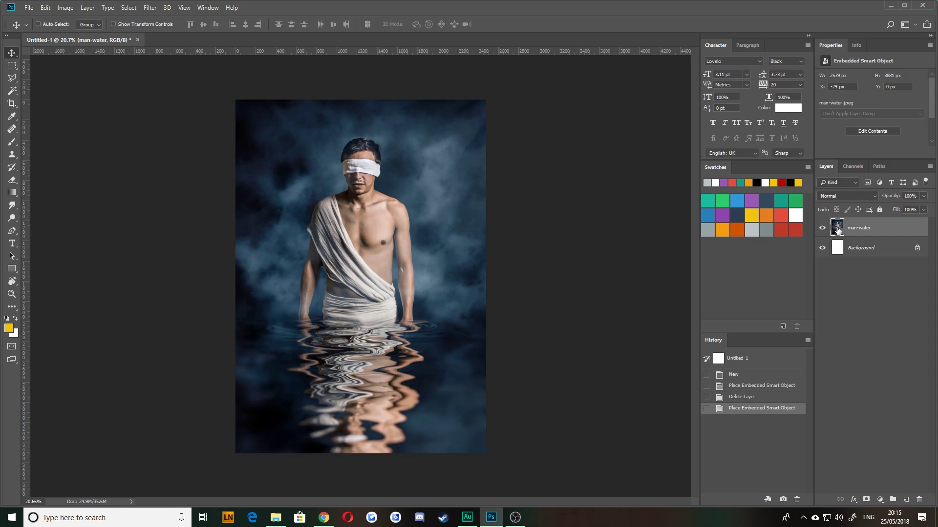
# Free-transform the photo, stretching it wide, then shift it up and left
pyautogui.hotkey('ctrl', 't')
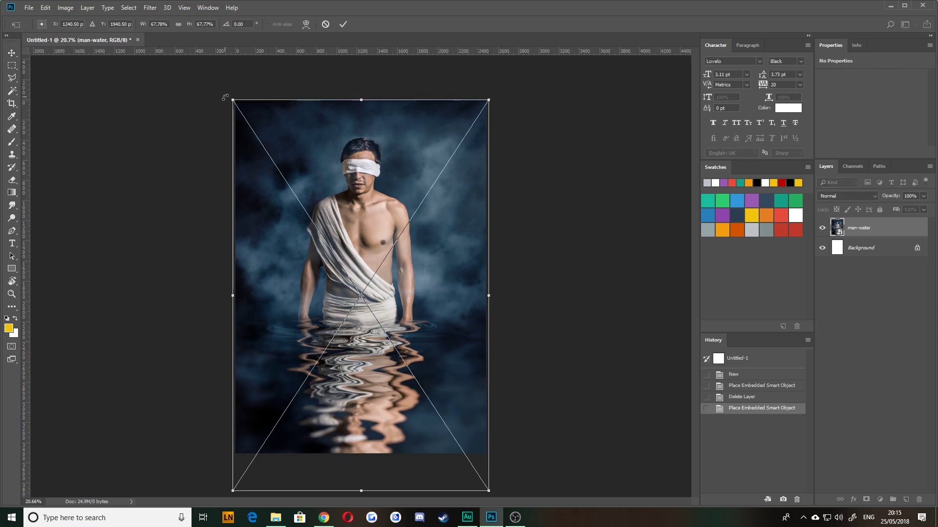
pyautogui.moveTo(225, 97); pyautogui.dragTo(357, 287)
pyautogui.moveTo(329, 220); pyautogui.dragTo(283, 129)
pyautogui.moveTo(429, 373); pyautogui.dragTo(691, 438)
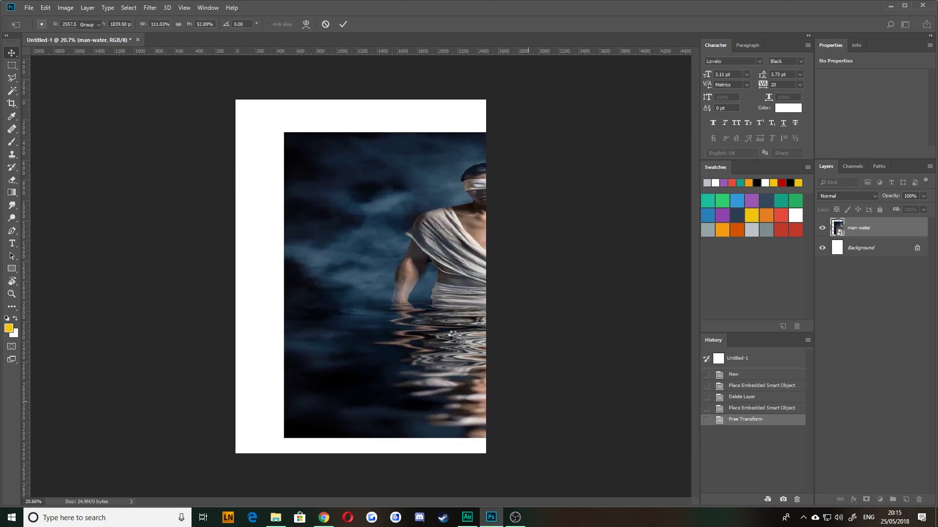
pyautogui.press('Return')
pyautogui.moveTo(430, 275); pyautogui.dragTo(327, 254)
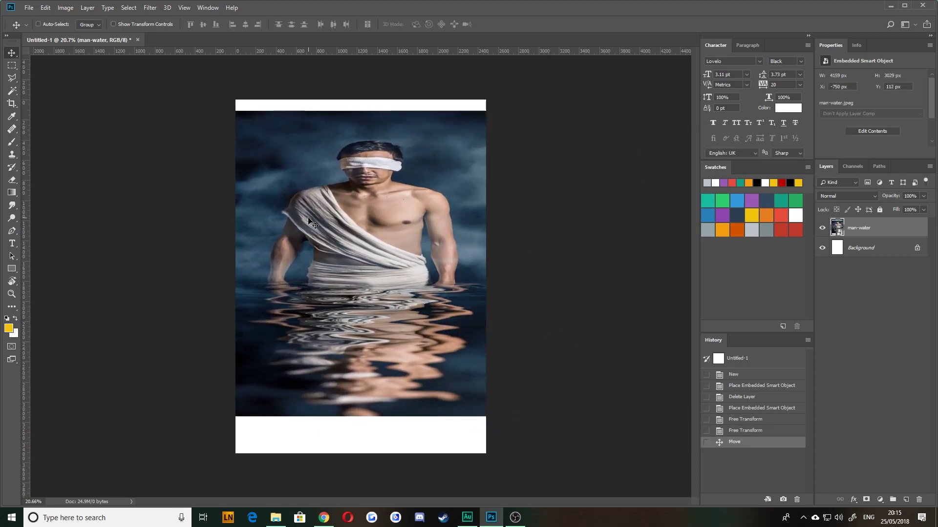
# Re-transform the photo so its corners meet the canvas corners, at 66.29% × 61.25%
pyautogui.hotkey('ctrl', 't')
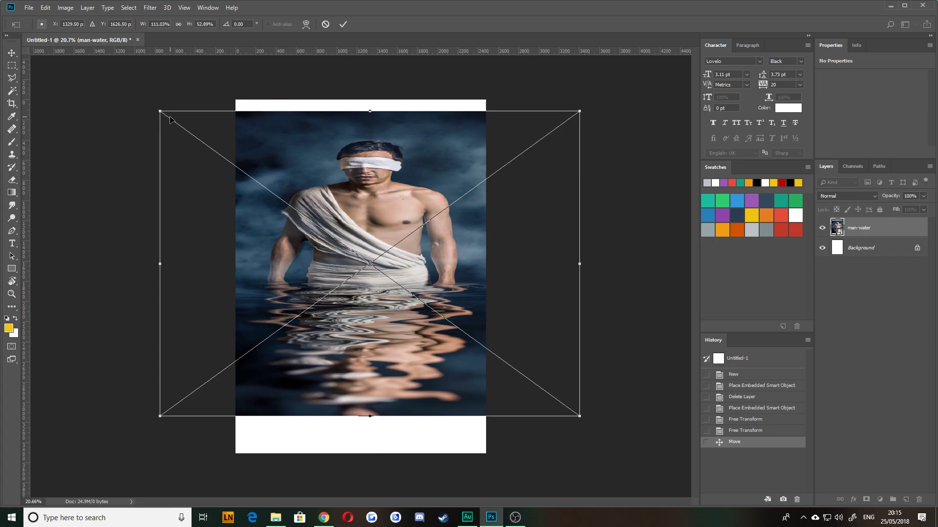
pyautogui.moveTo(160, 112); pyautogui.dragTo(233, 97)
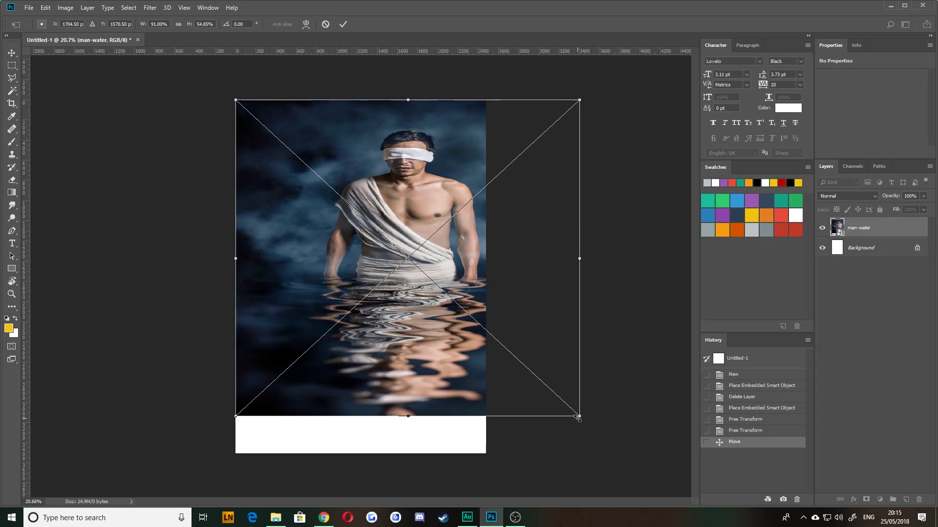
pyautogui.moveTo(579, 417); pyautogui.dragTo(484, 454)
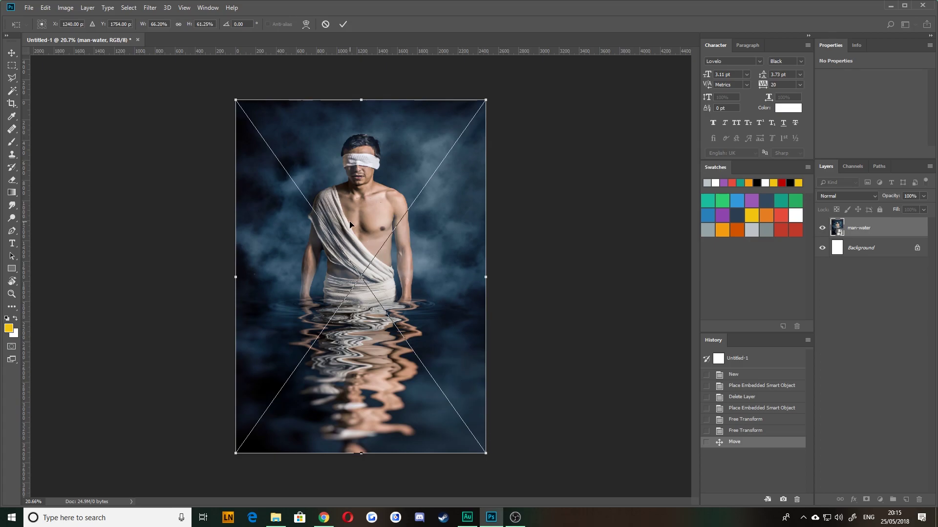
pyautogui.press('Return')
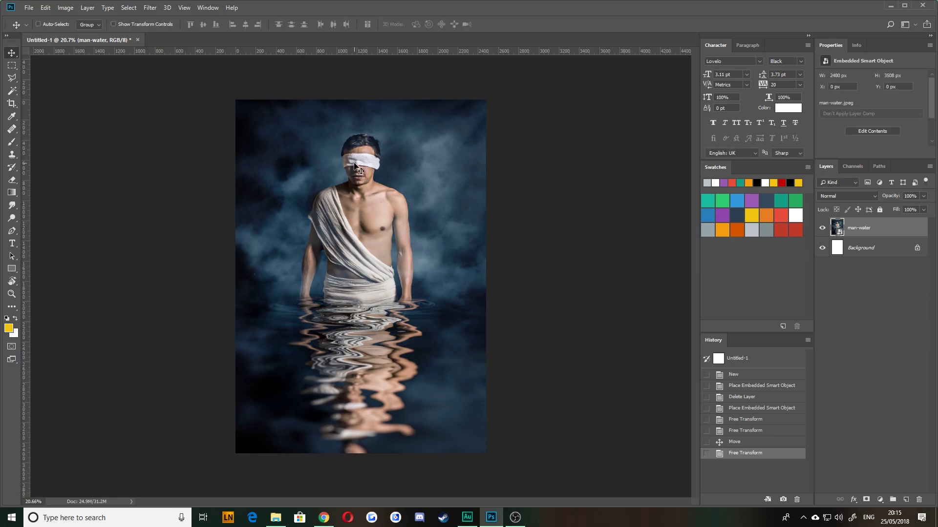
# Rasterize the man-water layer, then shrink and re-enlarge it, pixelating the image
pyautogui.rightClick(871, 229)
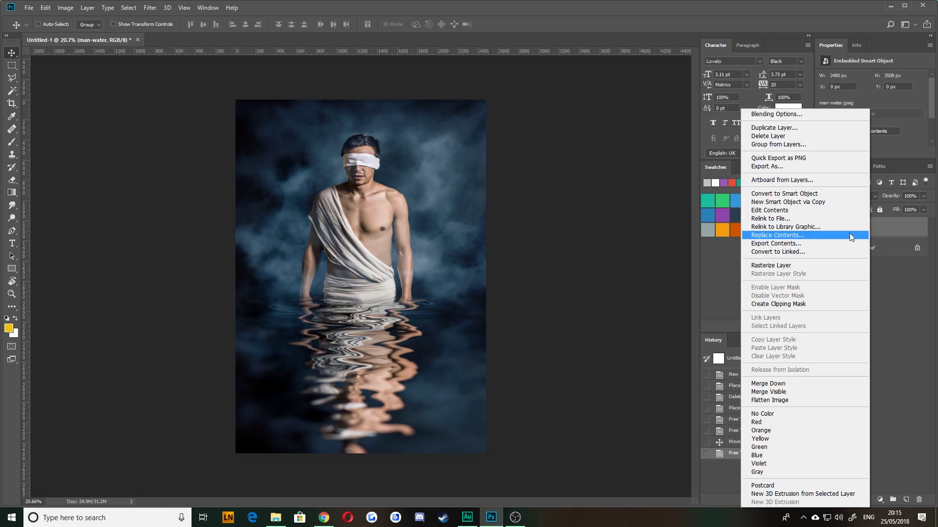
pyautogui.click(801, 265)
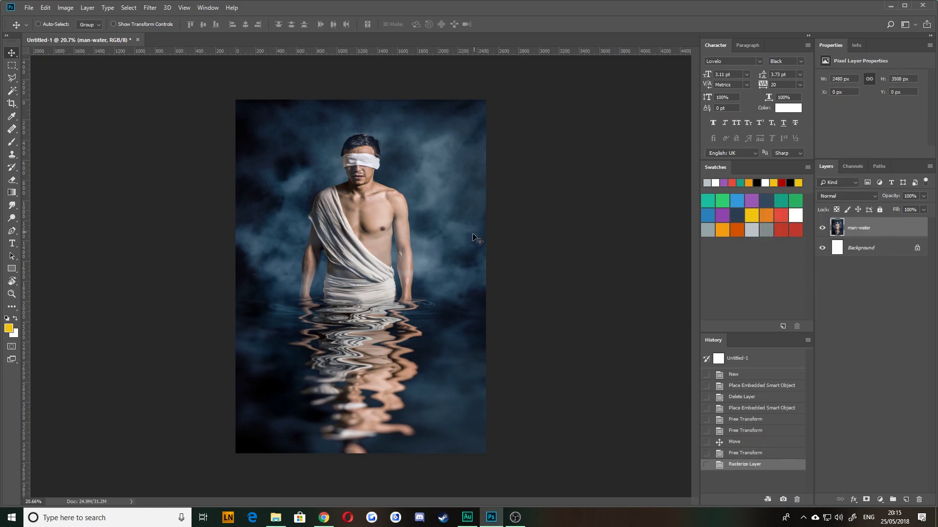
pyautogui.hotkey('ctrl', 't')
pyautogui.moveTo(235, 100)
pyautogui.mouseDown()
pyautogui.moveTo(418, 383)
pyautogui.moveTo(468, 429)
pyautogui.moveTo(247, 110)
pyautogui.mouseUp()
pyautogui.press('Return')
pyautogui.hotkey('ctrl', 't')
pyautogui.press('Return')
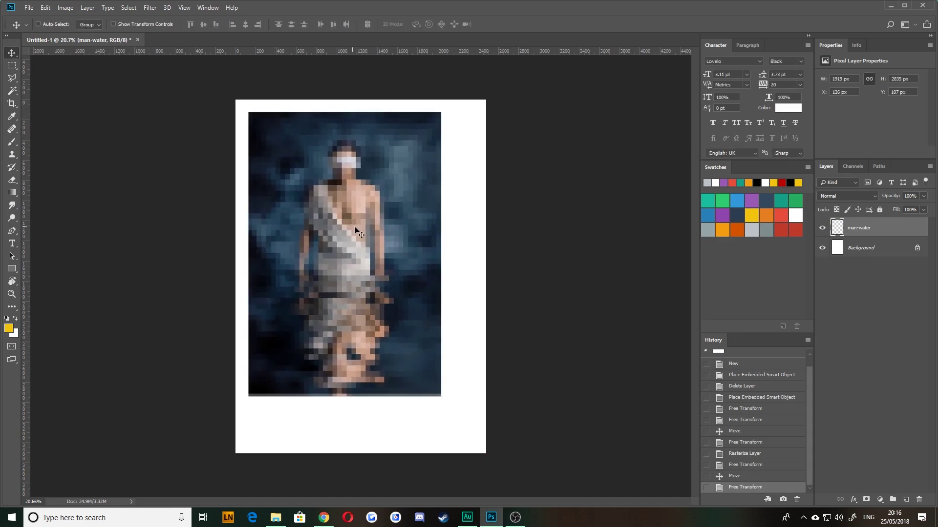
# Shrink and enlarge the rasterized layer once more, then delete the degraded layer
pyautogui.hotkey('ctrl', 't')
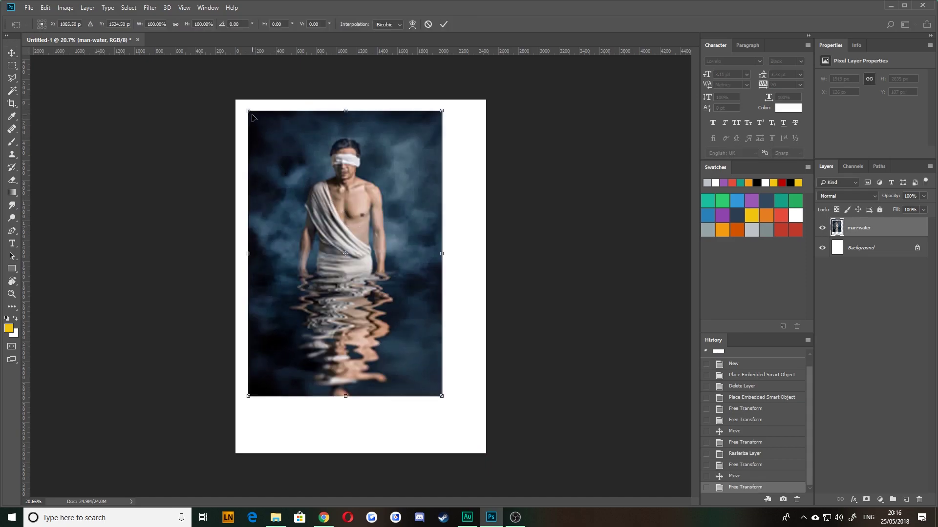
pyautogui.moveTo(248, 111)
pyautogui.mouseDown()
pyautogui.moveTo(327, 186)
pyautogui.moveTo(421, 366)
pyautogui.moveTo(253, 125)
pyautogui.mouseUp()
pyautogui.press('Return')
pyautogui.hotkey('ctrl', 't')
pyautogui.press('Return')
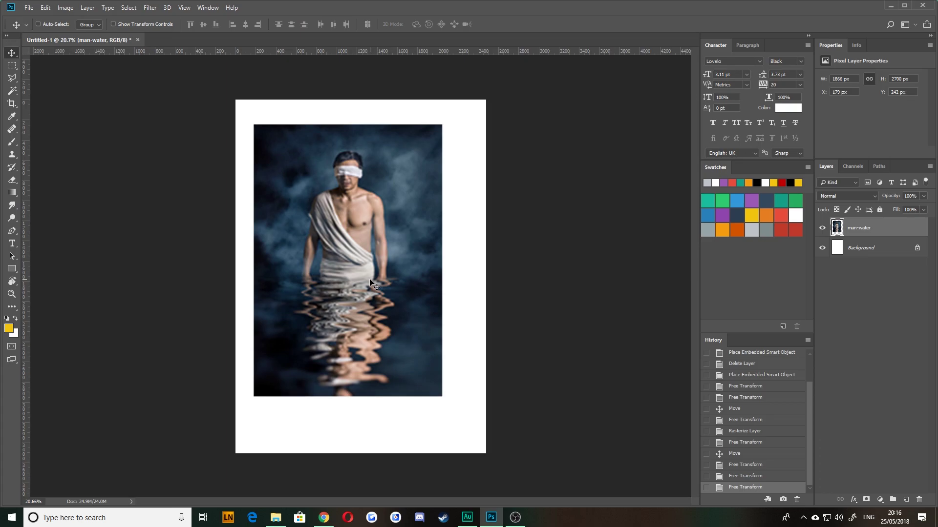
pyautogui.press('Delete')
# Commit the re-placed man-water smart object and try shrinking it with Free Transform
pyautogui.hotkey('alt', 'Tab')
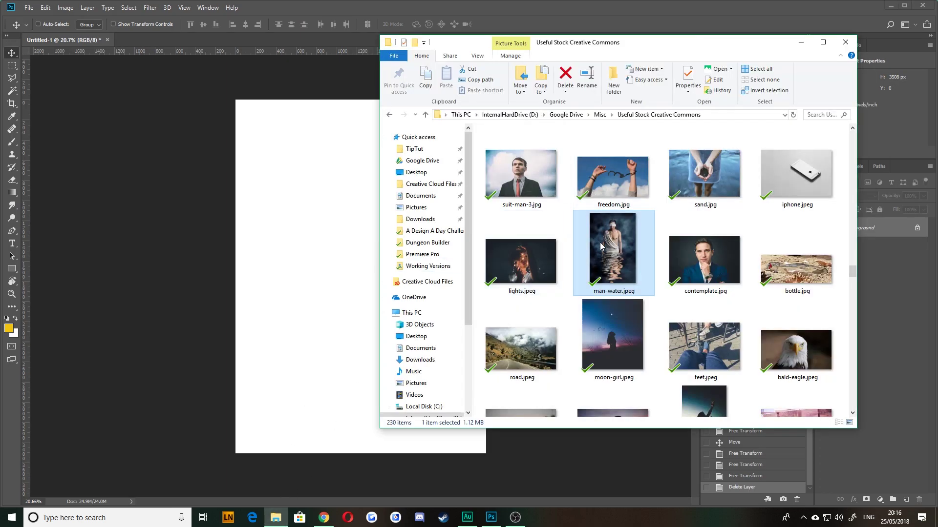
pyautogui.click(234, 253)
pyautogui.press('Return')
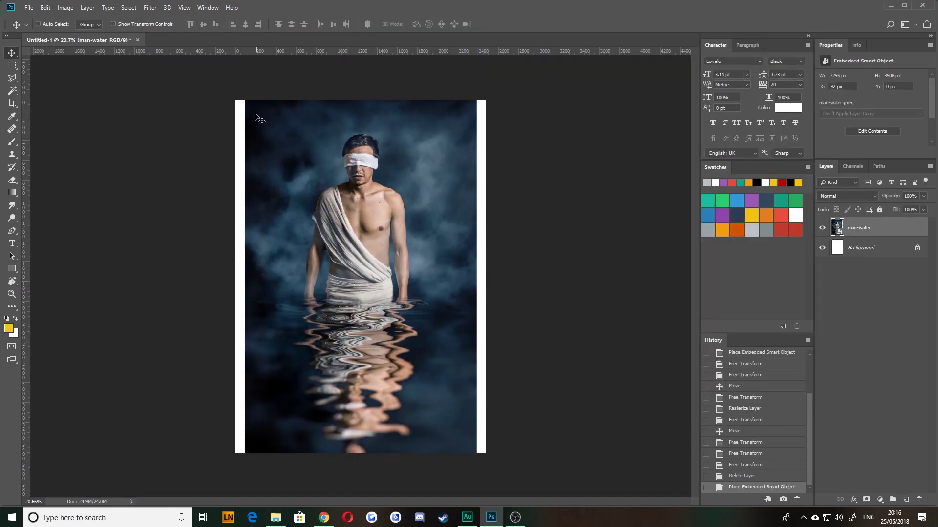
pyautogui.hotkey('ctrl', 't')
pyautogui.moveTo(245, 100); pyautogui.dragTo(304, 152)
pyautogui.press('Return')
pyautogui.hotkey('ctrl', 't')
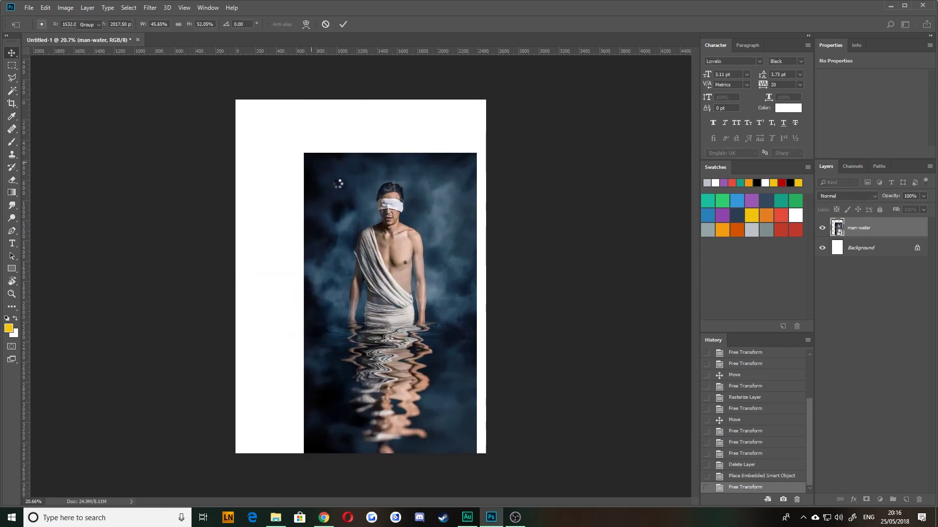
pyautogui.press('Return')
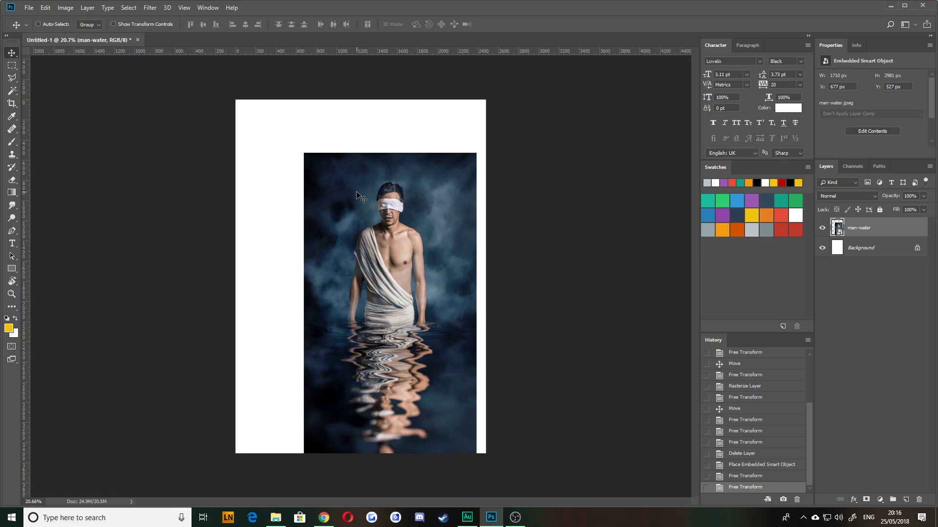
# Stretch the man-water photo across the page, shift it to show his head, then delete the layer
pyautogui.hotkey('ctrl', 't')
pyautogui.moveTo(304, 153); pyautogui.dragTo(236, 99)
pyautogui.moveTo(477, 453); pyautogui.dragTo(935, 490)
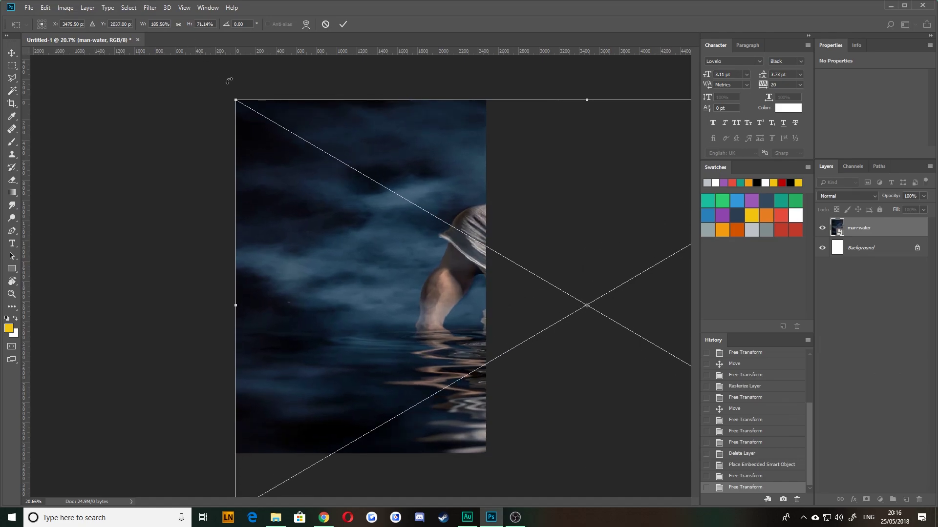
pyautogui.moveTo(236, 100); pyautogui.dragTo(0, 0)
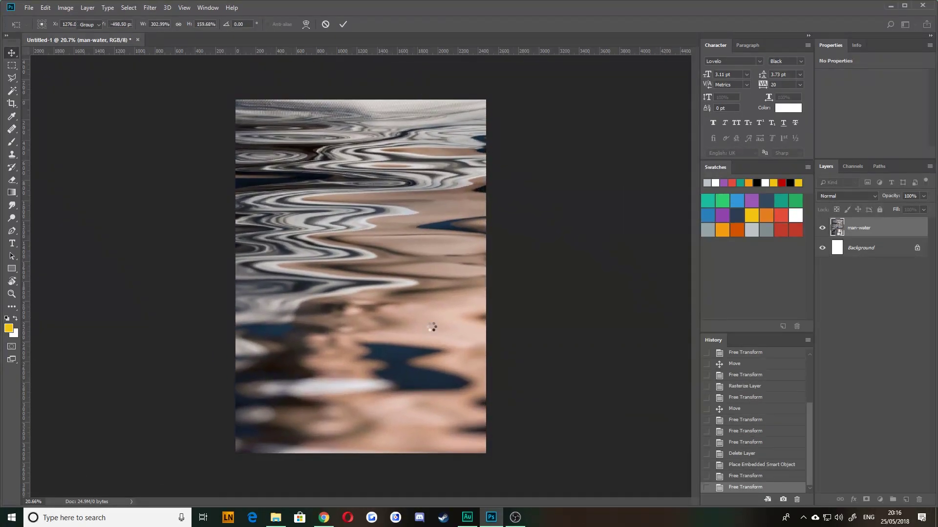
pyautogui.scroll(-2, 359, 239)
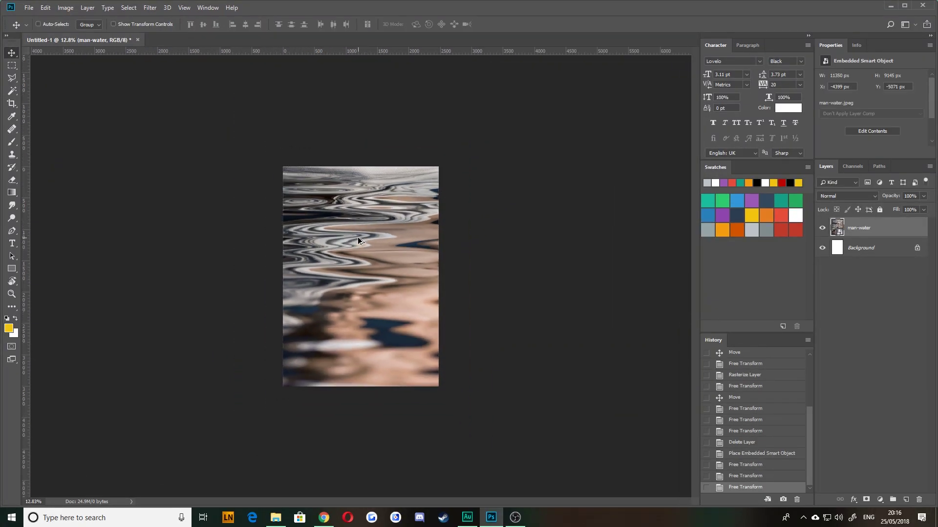
pyautogui.scroll(-1, 358, 237)
pyautogui.moveTo(358, 237); pyautogui.dragTo(392, 251)
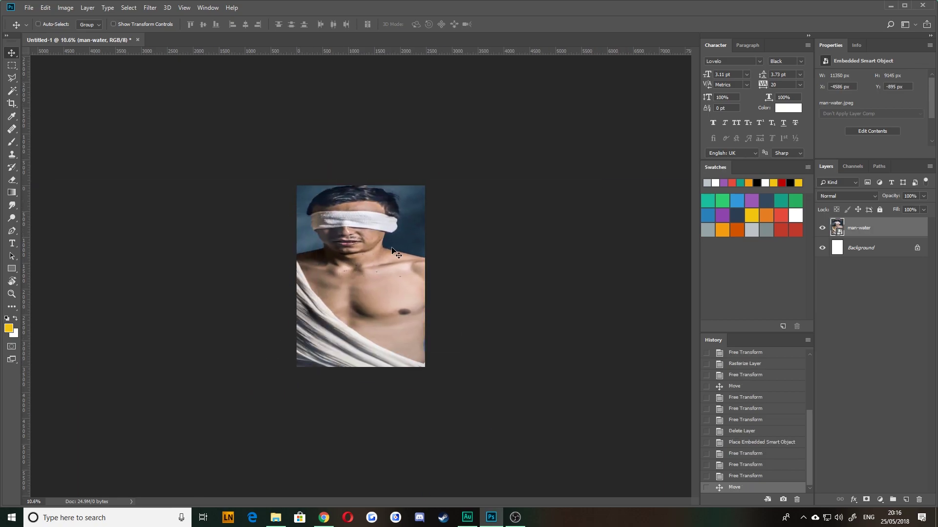
pyautogui.press('Delete')
# Place man-water.jpeg on the page, scale it to about 69%, nudge it down, and fit the page on screen
pyautogui.click(275, 518)
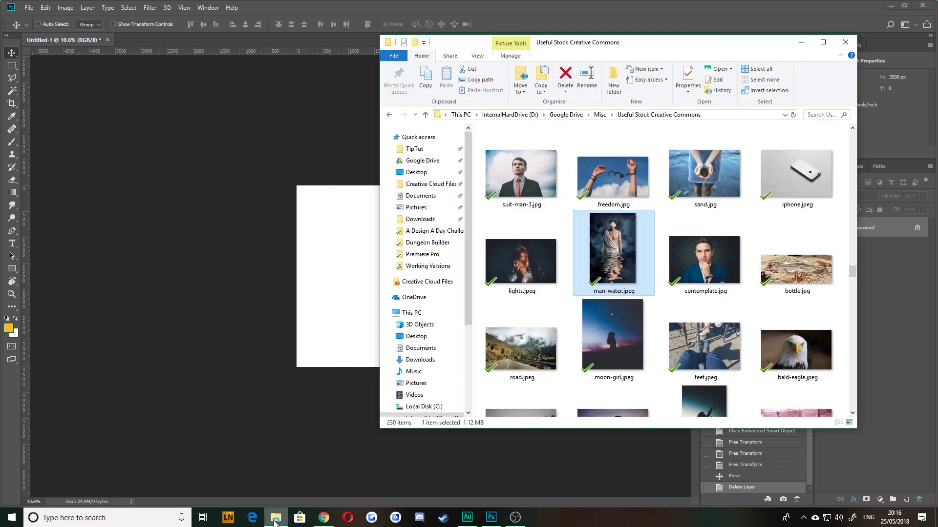
pyautogui.moveTo(639, 242); pyautogui.dragTo(299, 245)
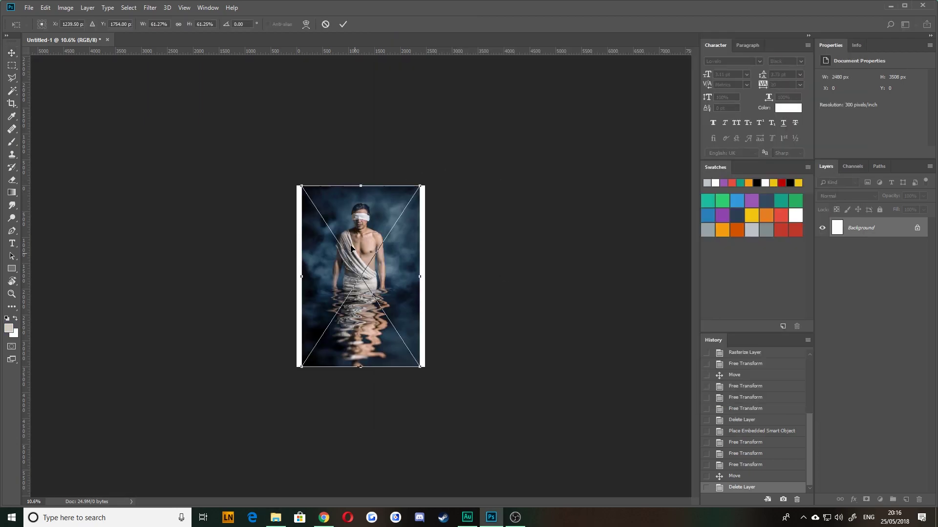
pyautogui.moveTo(303, 188); pyautogui.dragTo(293, 174)
pyautogui.moveTo(354, 206); pyautogui.dragTo(363, 222)
pyautogui.press('Return')
pyautogui.hotkey('ctrl', '0')
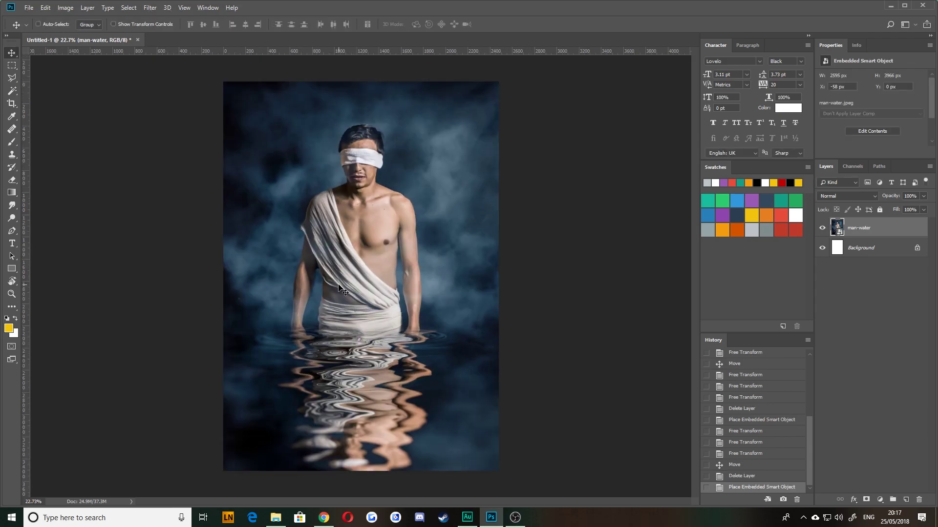
pyautogui.scroll(3, 293, 276)
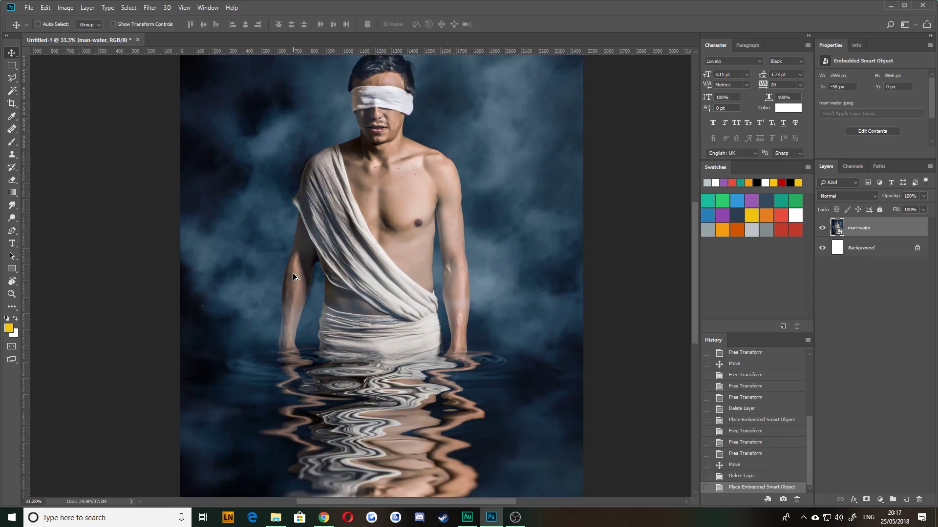
pyautogui.hotkey('ctrl', '0')
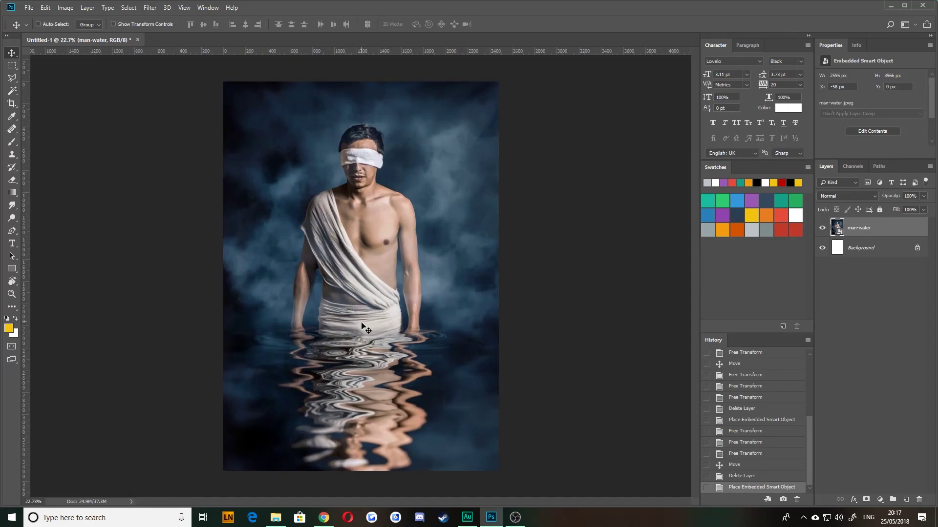
pyautogui.scroll(5, 370, 317)
pyautogui.scroll(-10, 366, 288)
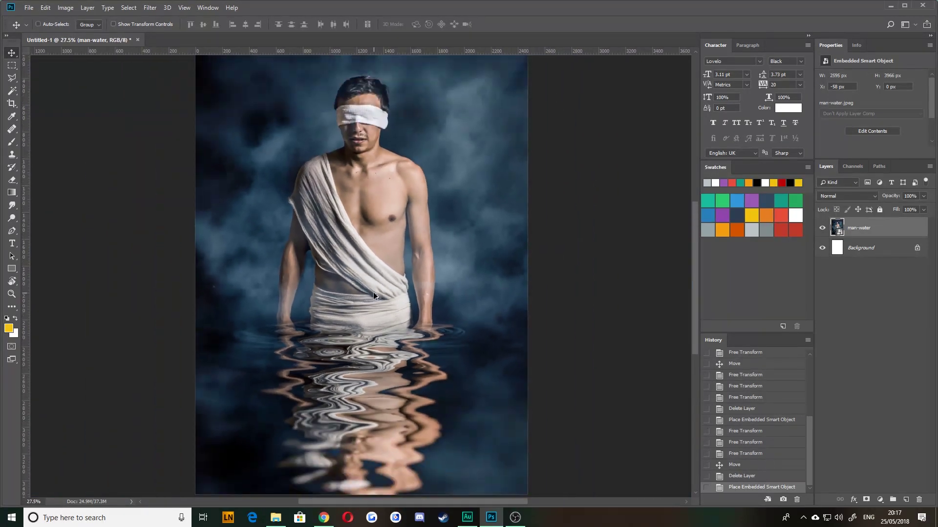
pyautogui.scroll(5, 387, 298)
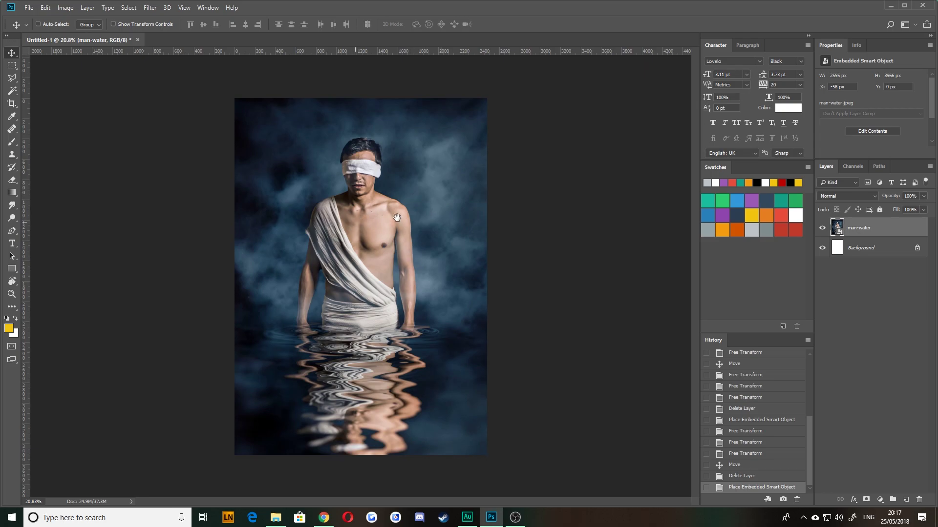
pyautogui.scroll(6, 413, 210)
pyautogui.moveTo(415, 250); pyautogui.dragTo(363, 288)
pyautogui.scroll(-4, 405, 246)
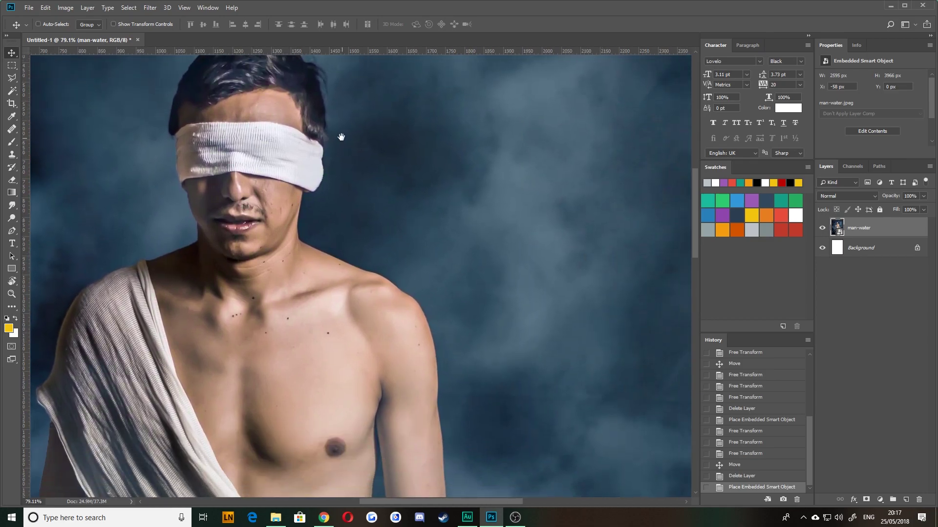
pyautogui.scroll(-1, 405, 246)
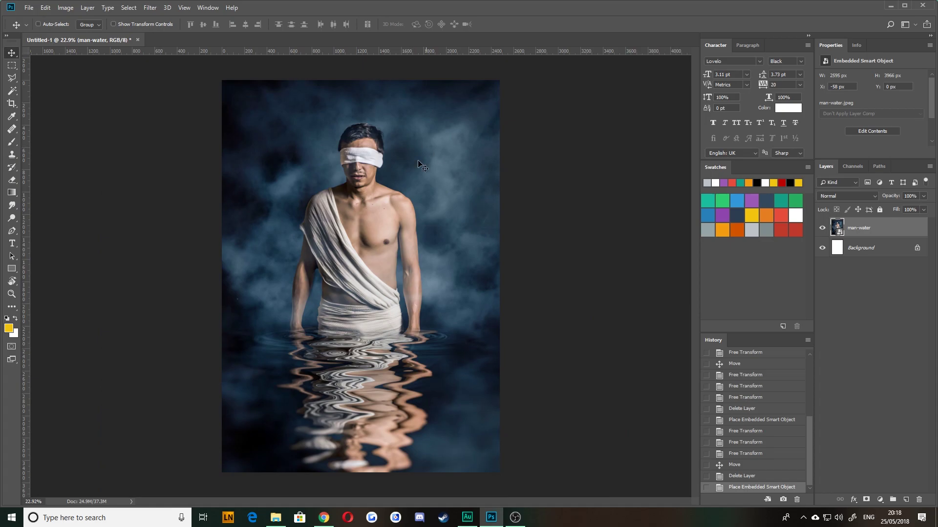
pyautogui.scroll(5, 362, 275)
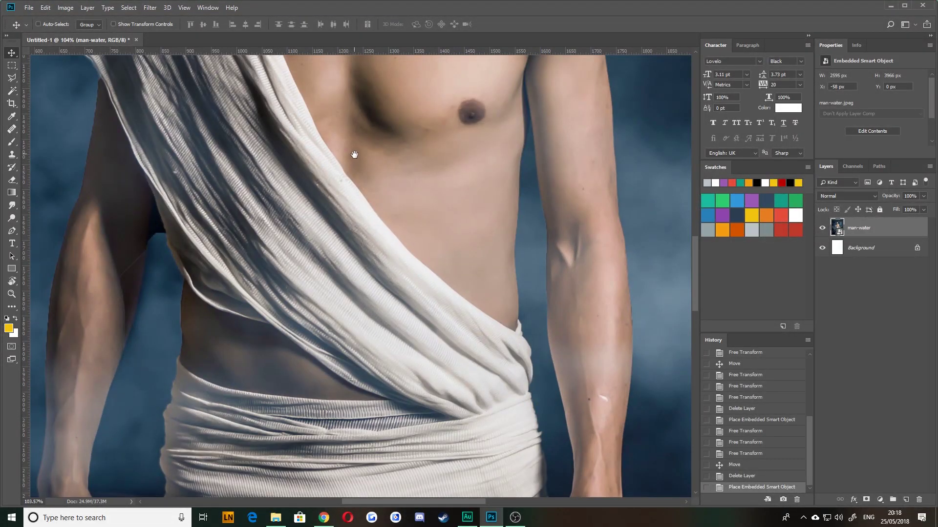
pyautogui.moveTo(355, 156); pyautogui.dragTo(360, 268)
pyautogui.scroll(-5, 368, 273)
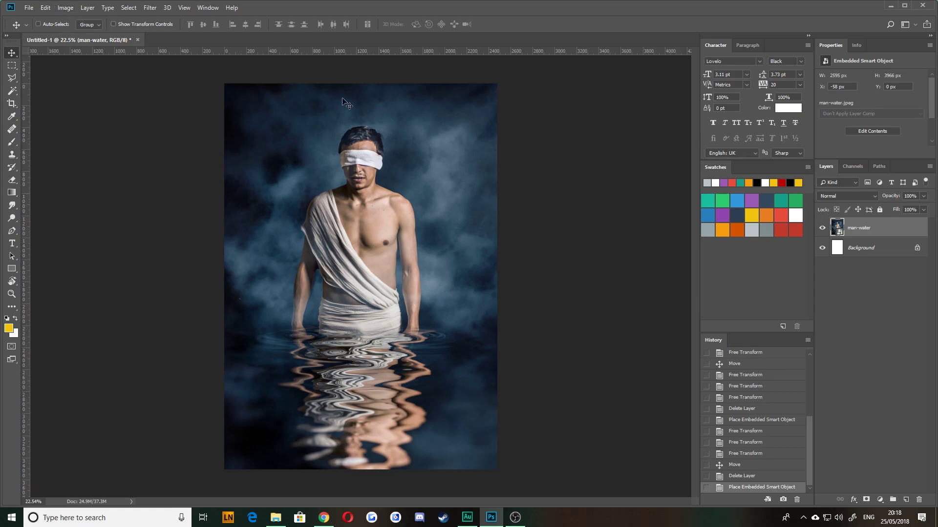
pyautogui.click(64, 9)
pyautogui.moveTo(68, 36)
pyautogui.click(183, 54)
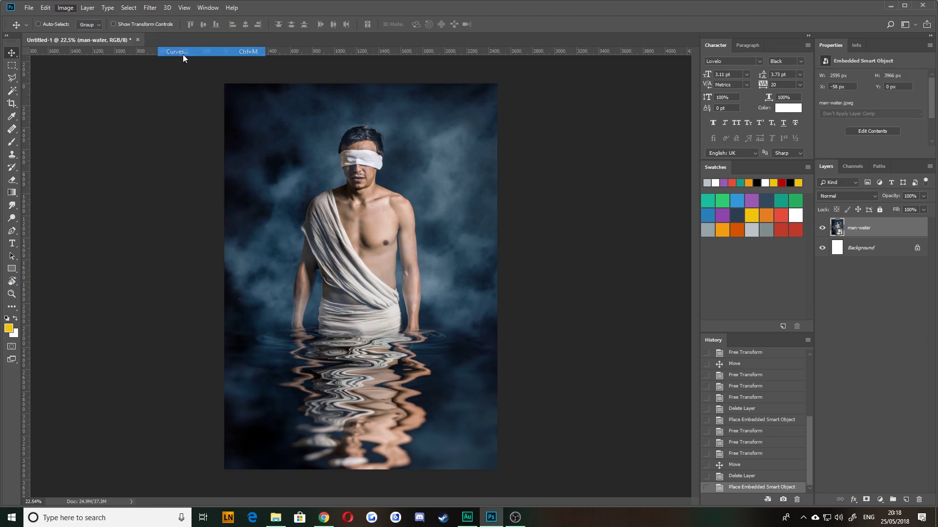
pyautogui.moveTo(351, 92); pyautogui.dragTo(557, 82)
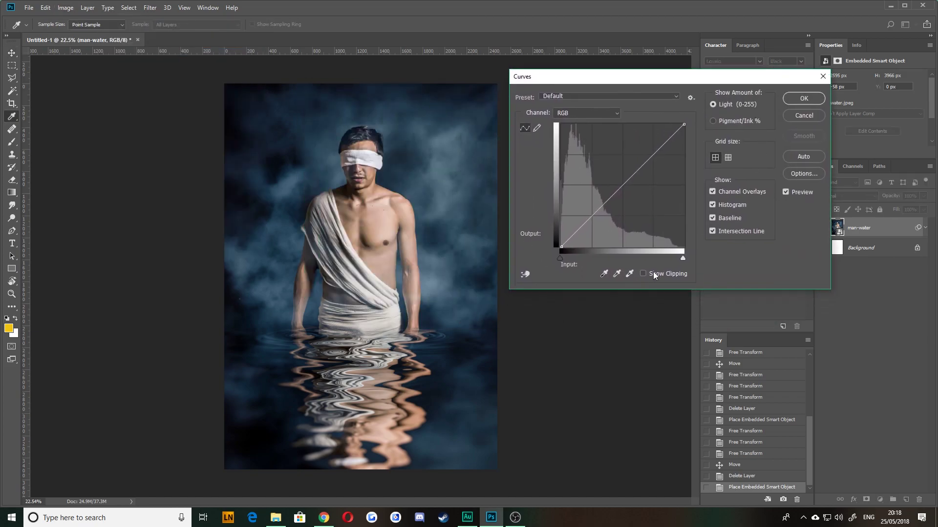
pyautogui.moveTo(603, 205); pyautogui.dragTo(561, 215)
pyautogui.moveTo(650, 182); pyautogui.dragTo(633, 159)
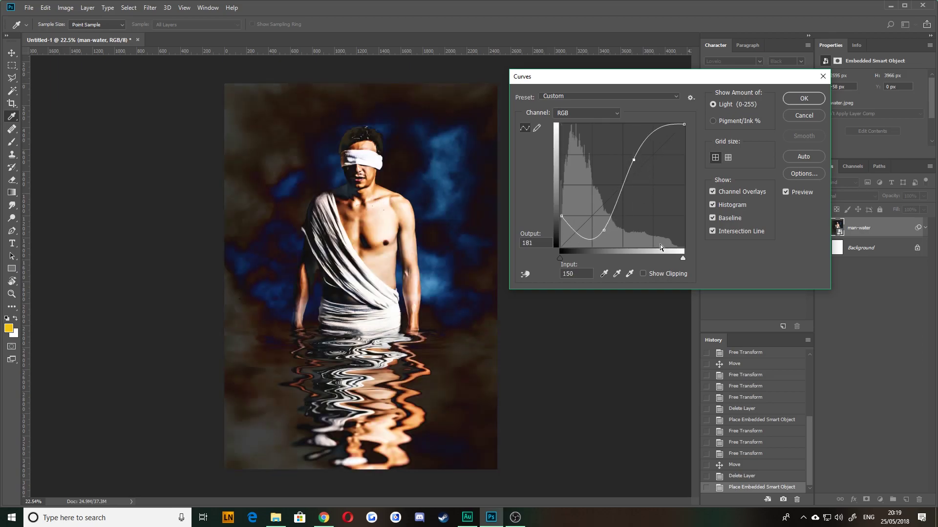
pyautogui.moveTo(602, 230); pyautogui.dragTo(602, 199)
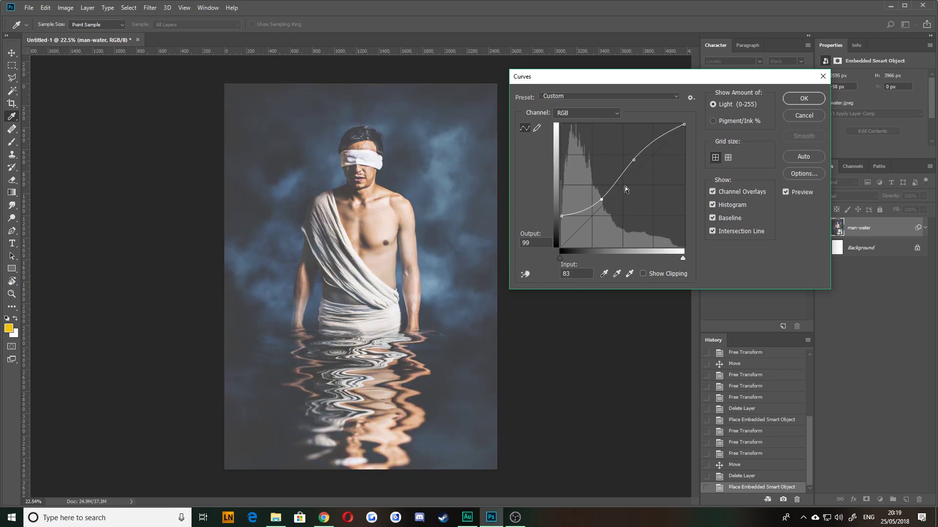
pyautogui.moveTo(658, 133); pyautogui.dragTo(658, 167)
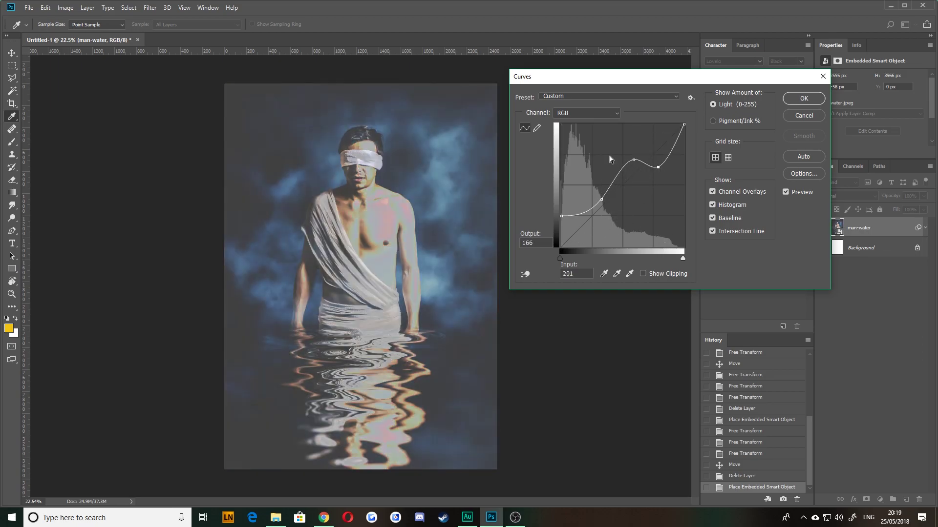
pyautogui.click(805, 115)
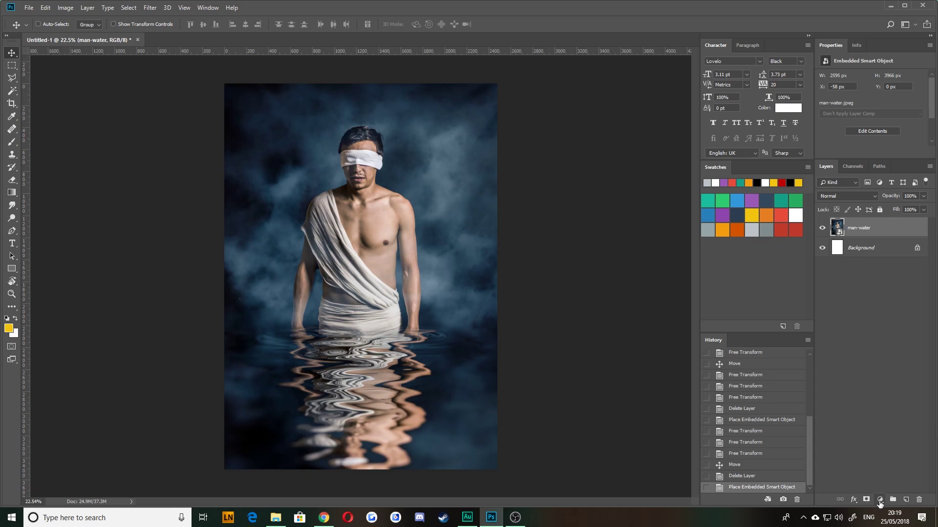
pyautogui.click(879, 503)
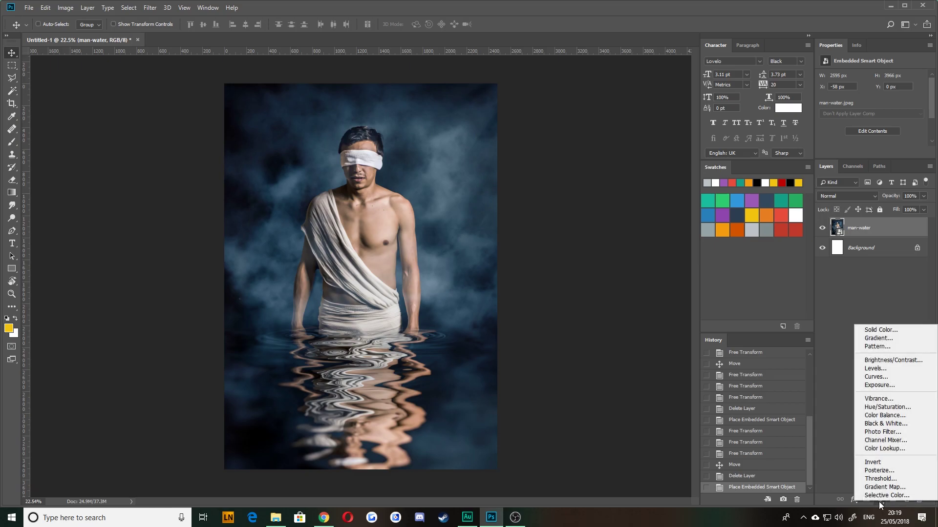
pyautogui.click(871, 376)
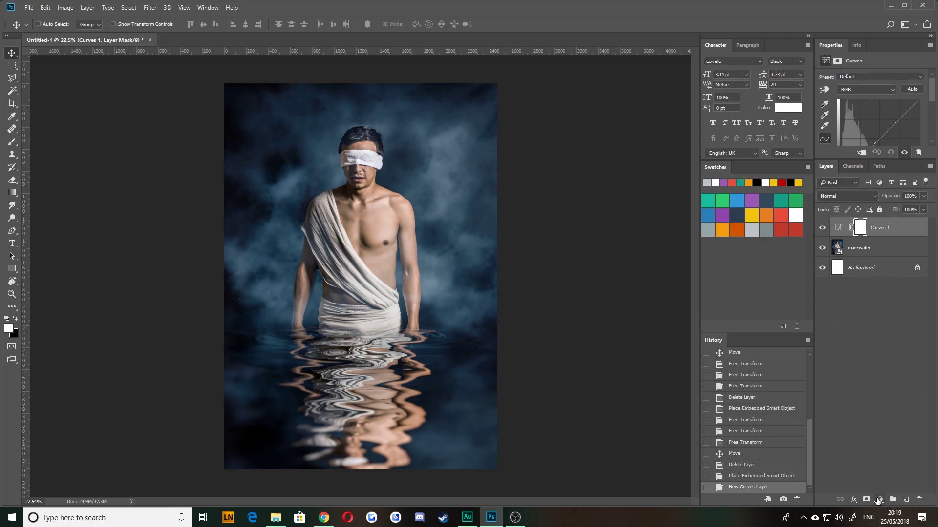
pyautogui.click(862, 249)
pyautogui.click(65, 8)
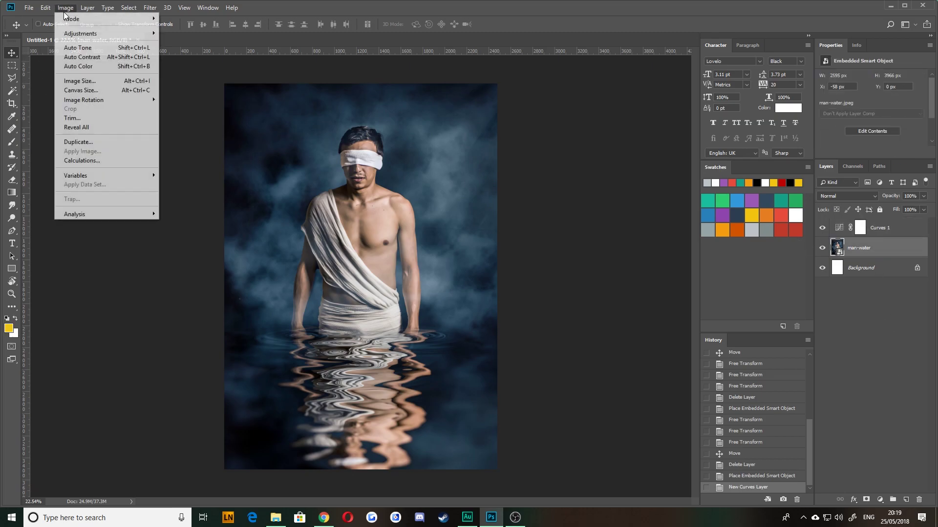
pyautogui.moveTo(80, 33)
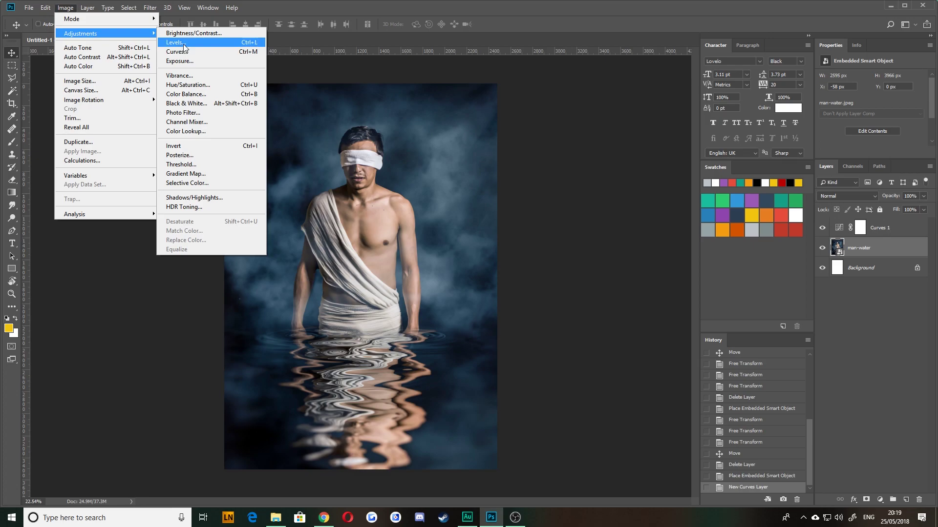
pyautogui.click(176, 42)
pyautogui.press('Escape')
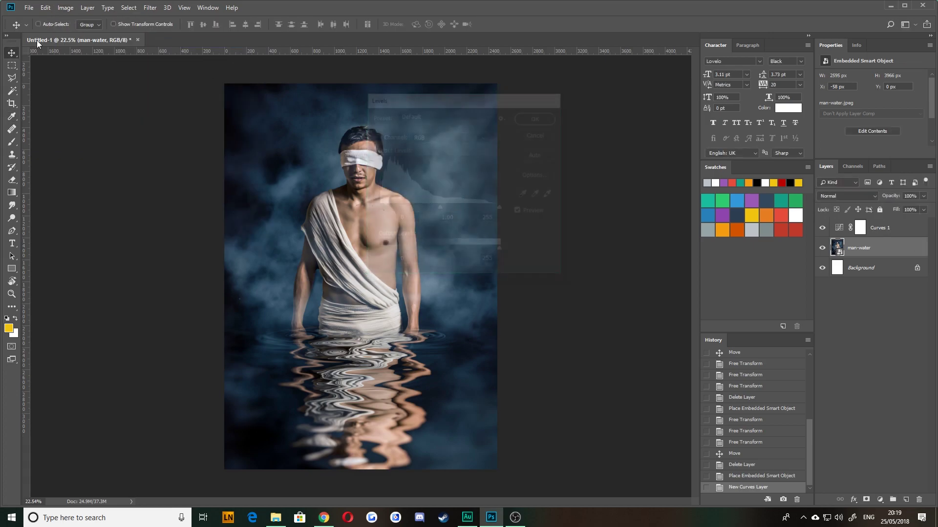
pyautogui.click(65, 7)
pyautogui.moveTo(80, 33)
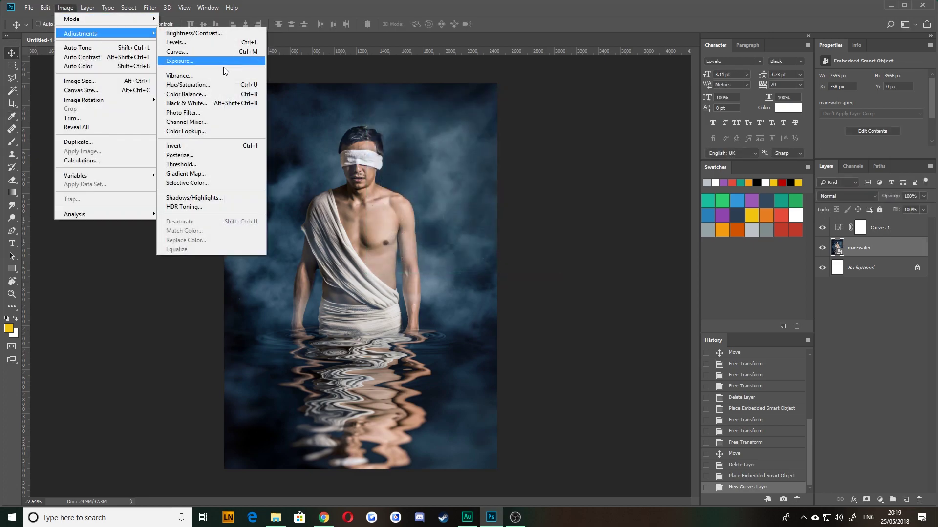
pyautogui.click(202, 52)
pyautogui.moveTo(590, 218); pyautogui.dragTo(590, 229)
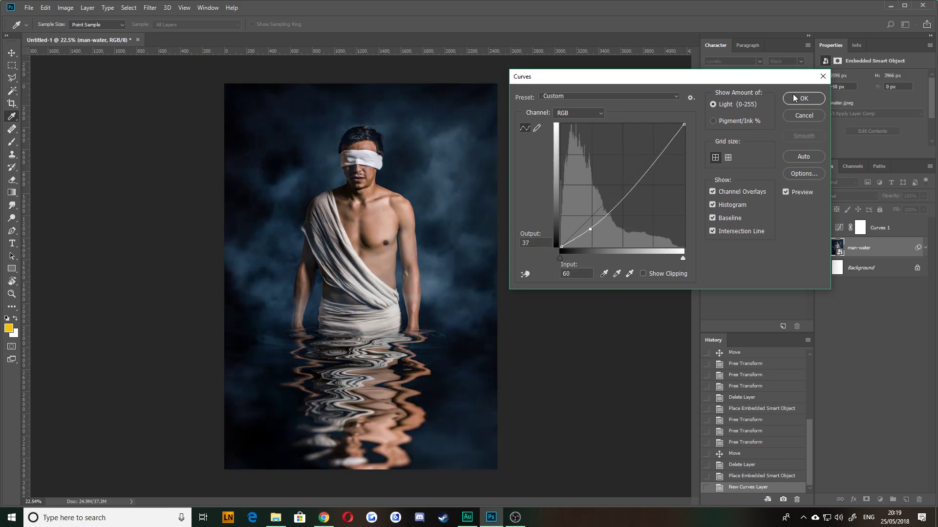
pyautogui.click(793, 98)
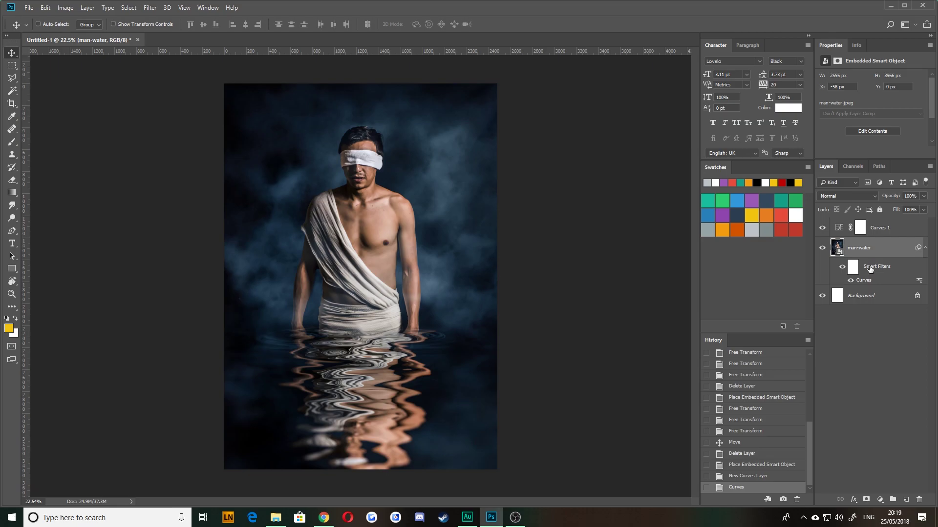
pyautogui.hotkey('ctrl', 'z')
pyautogui.click(881, 228)
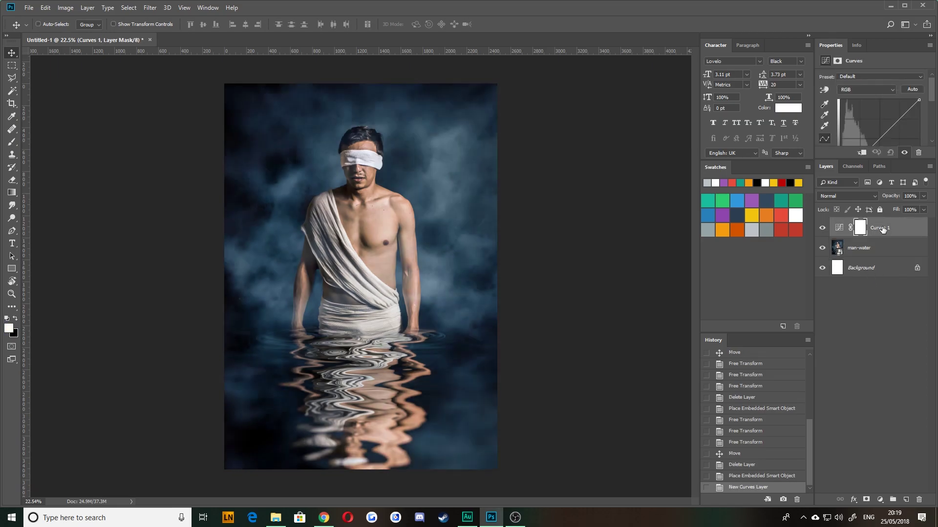
pyautogui.press('Delete')
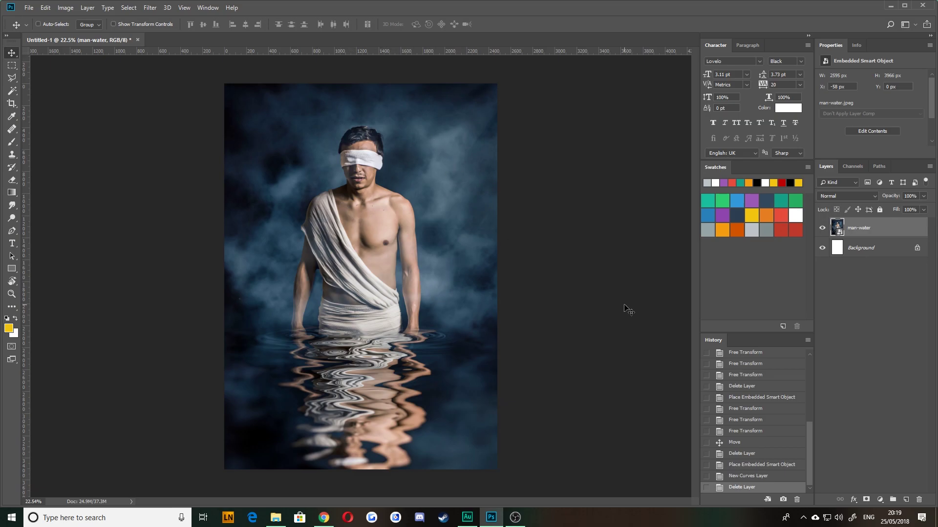
# Dismiss the adjustment layer list and open the Curves adjustment, moved clear of the photo
pyautogui.click(880, 500)
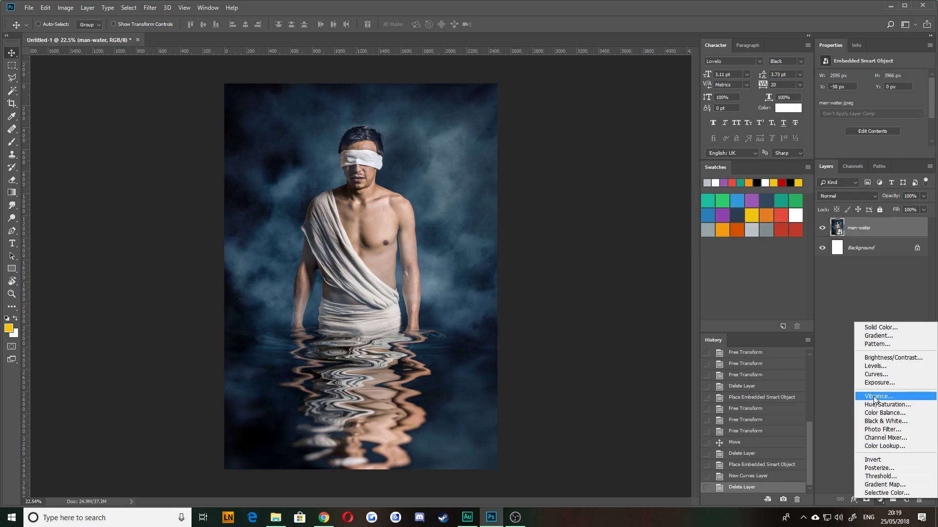
pyautogui.click(843, 279)
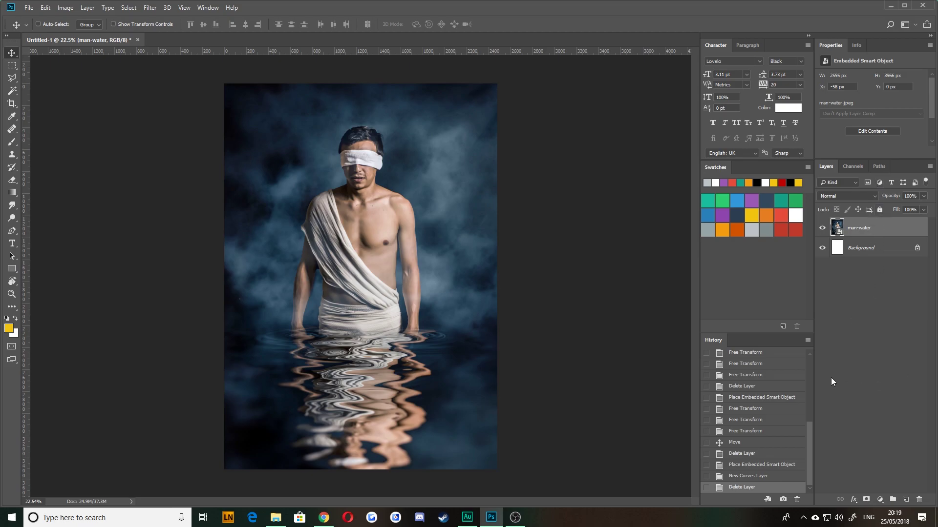
pyautogui.click(65, 8)
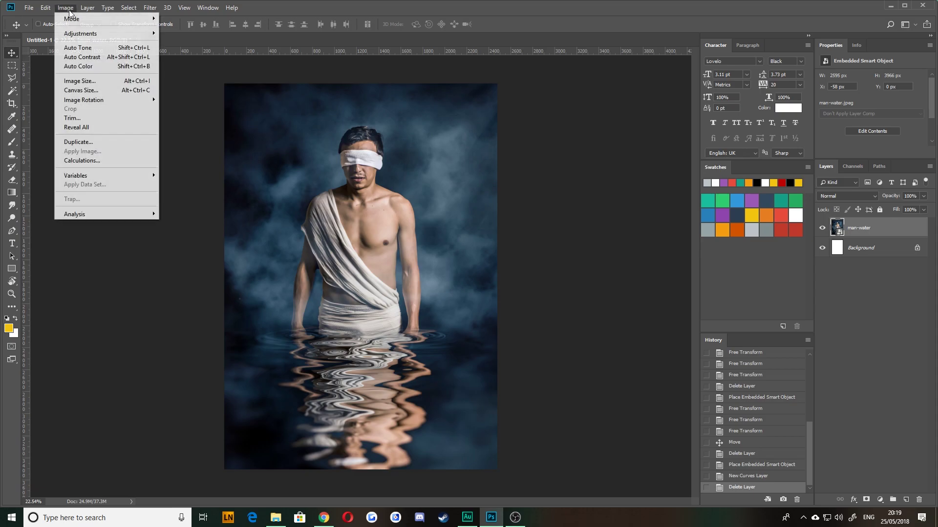
pyautogui.moveTo(101, 34)
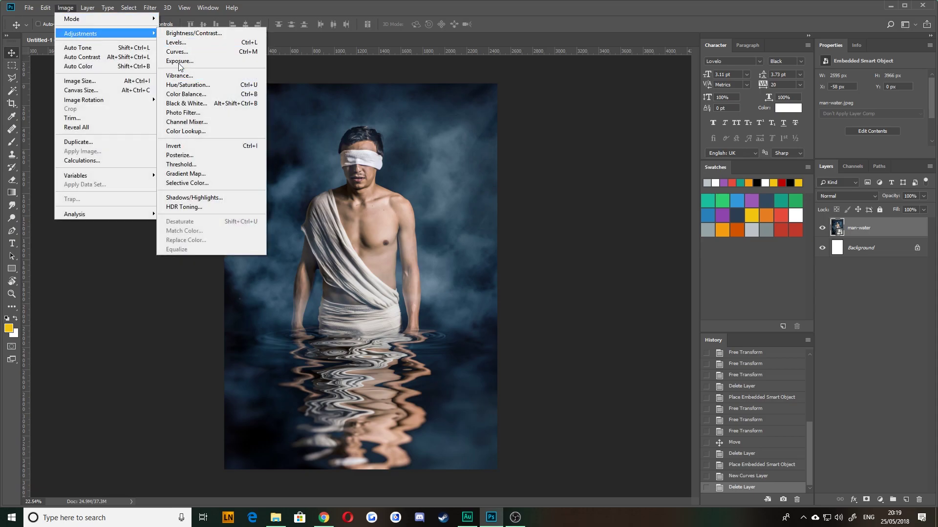
pyautogui.click(169, 51)
pyautogui.moveTo(595, 81); pyautogui.dragTo(492, 65)
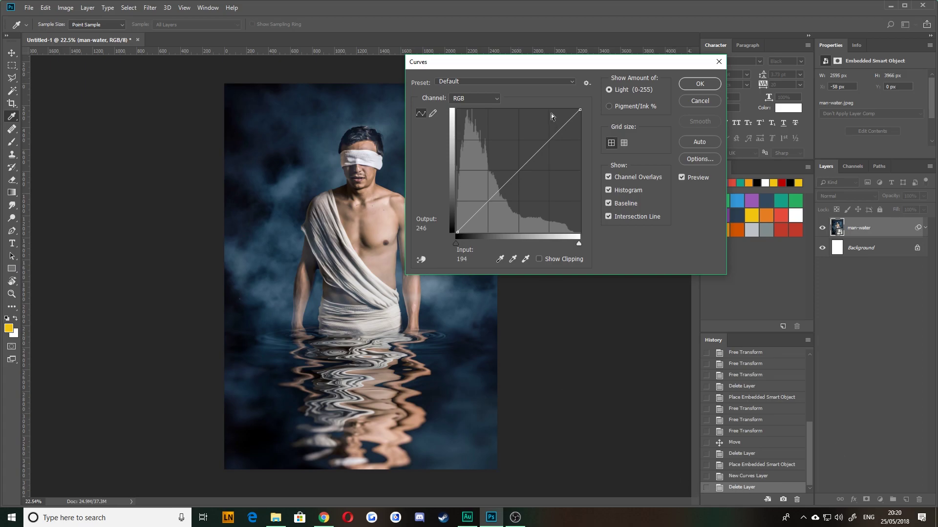
pyautogui.moveTo(549, 65); pyautogui.dragTo(576, 60)
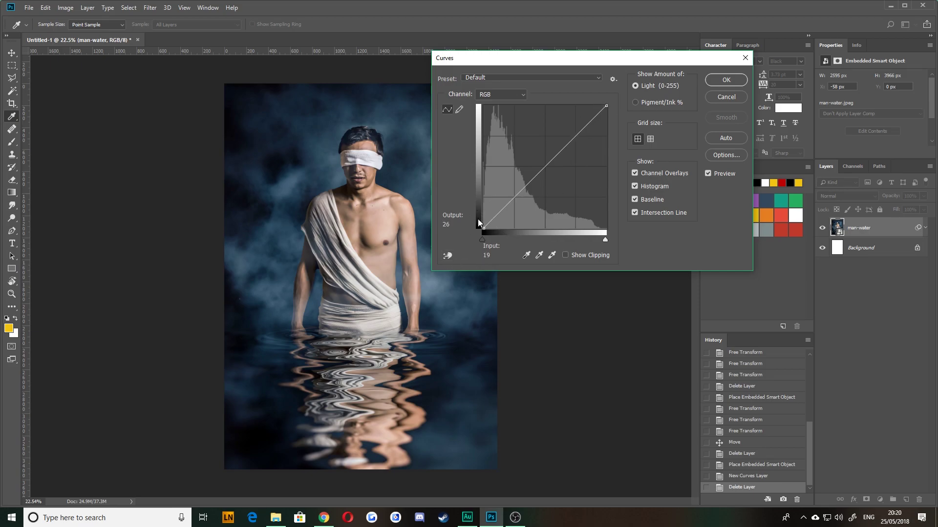
# Shape the RGB curve into a strong contrast S-curve
pyautogui.click(513, 195)
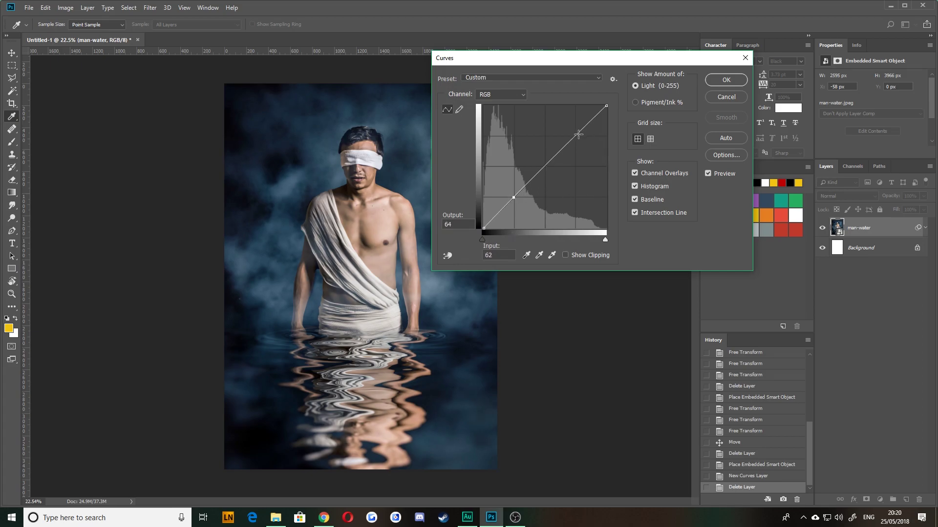
pyautogui.moveTo(578, 135); pyautogui.dragTo(585, 149)
pyautogui.moveTo(513, 197); pyautogui.dragTo(512, 186)
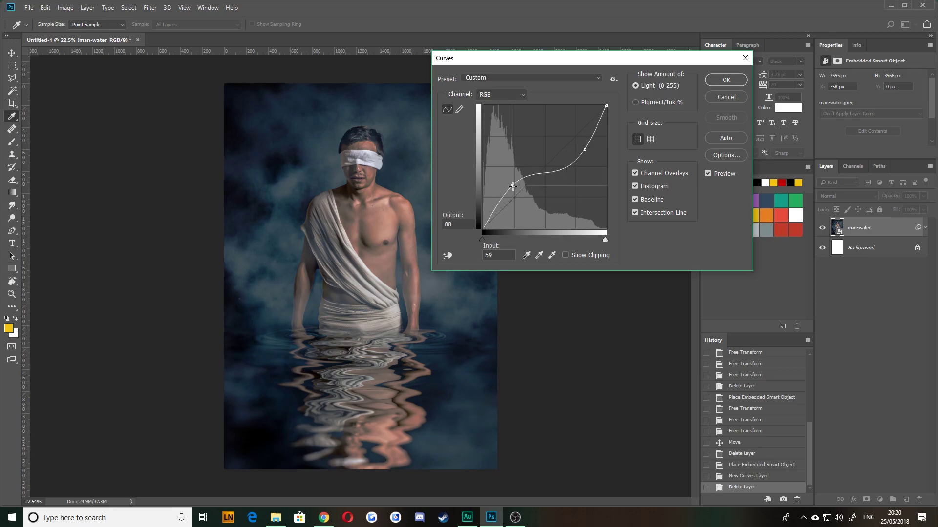
pyautogui.moveTo(585, 149); pyautogui.dragTo(571, 132)
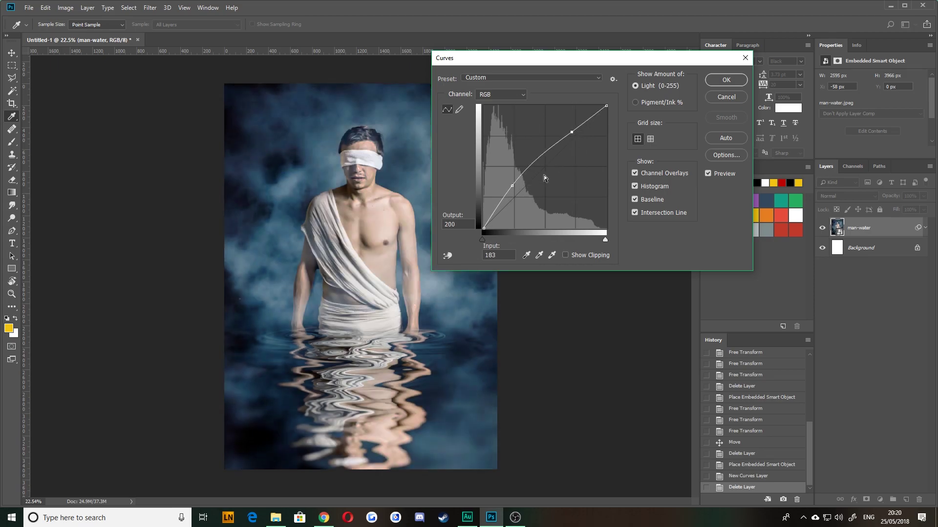
pyautogui.moveTo(512, 185); pyautogui.dragTo(520, 204)
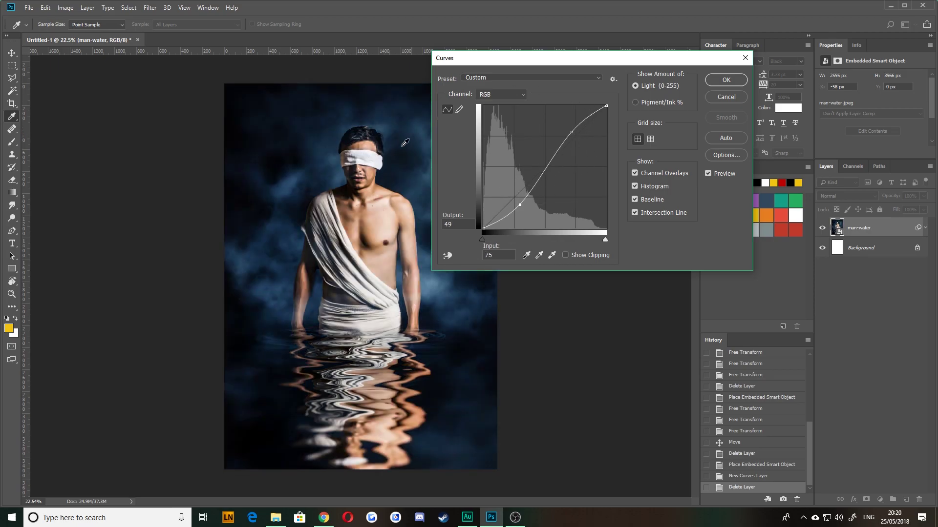
# Try the Green and Blue channels, pulling the Blue curve down, then cancel all curve changes
pyautogui.click(486, 96)
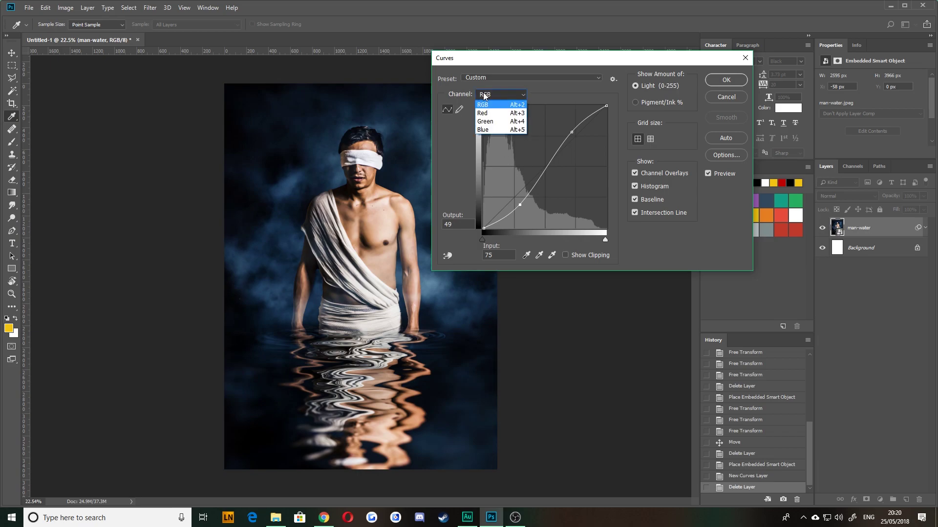
pyautogui.click(485, 122)
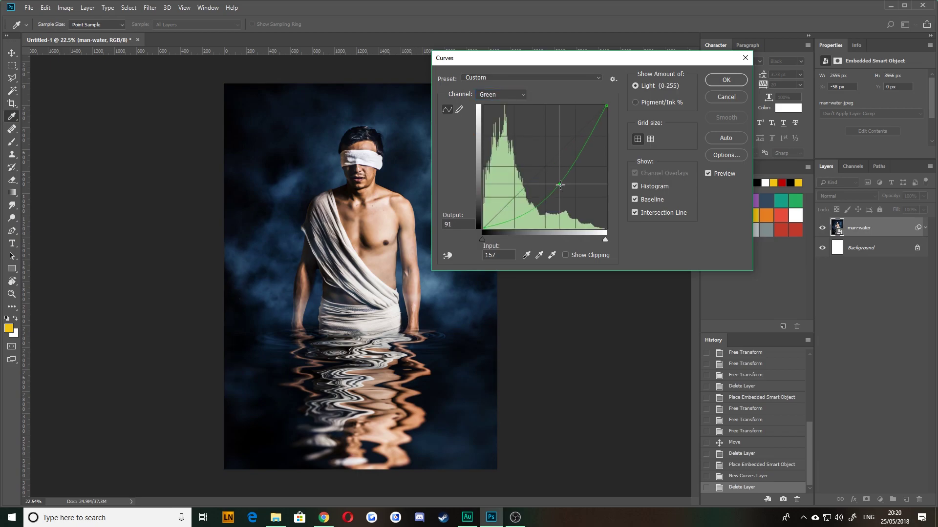
pyautogui.click(488, 95)
pyautogui.click(486, 133)
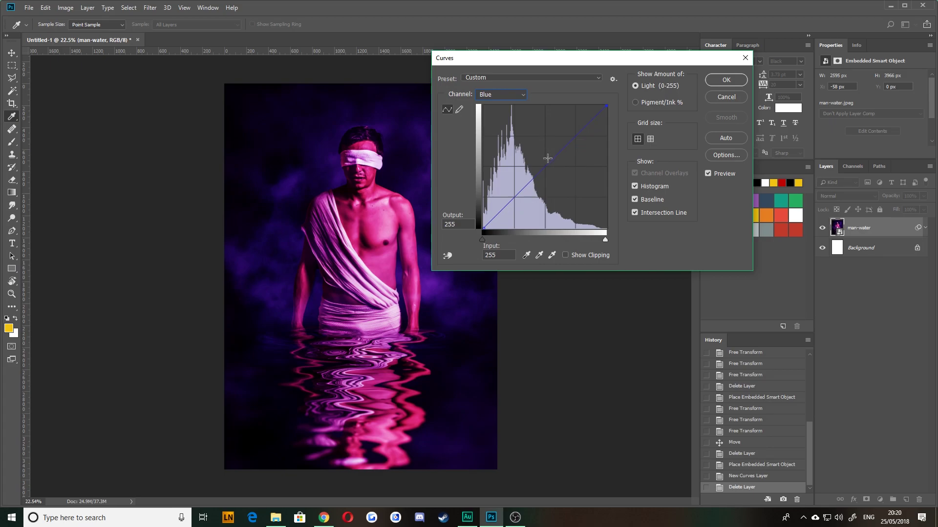
pyautogui.moveTo(548, 158); pyautogui.dragTo(569, 192)
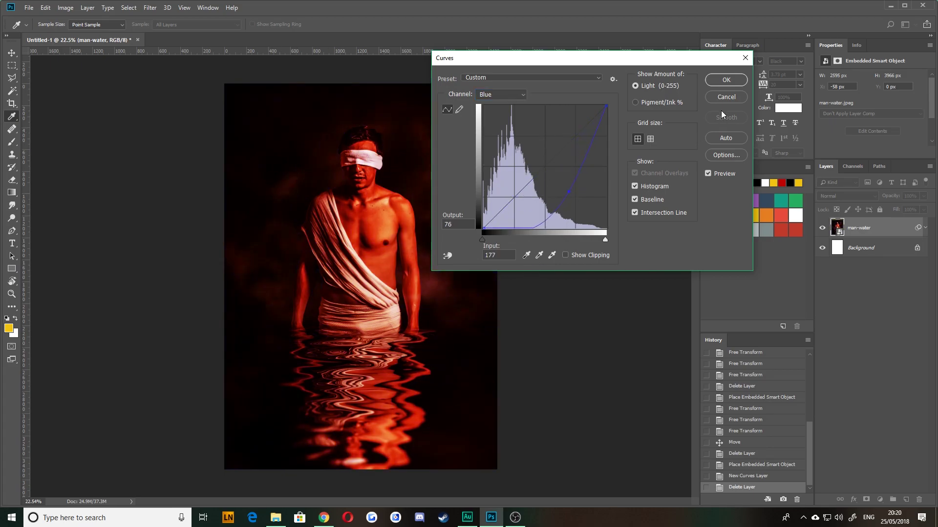
pyautogui.click(721, 97)
# Apply a Curves smart filter with a midpoint and the black point raised to lift shadows
pyautogui.click(65, 8)
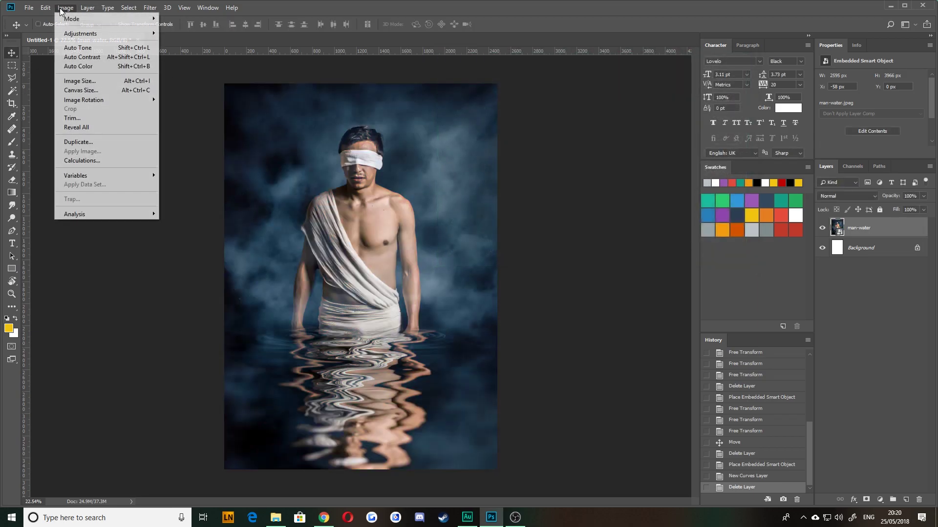
pyautogui.moveTo(75, 34)
pyautogui.click(188, 52)
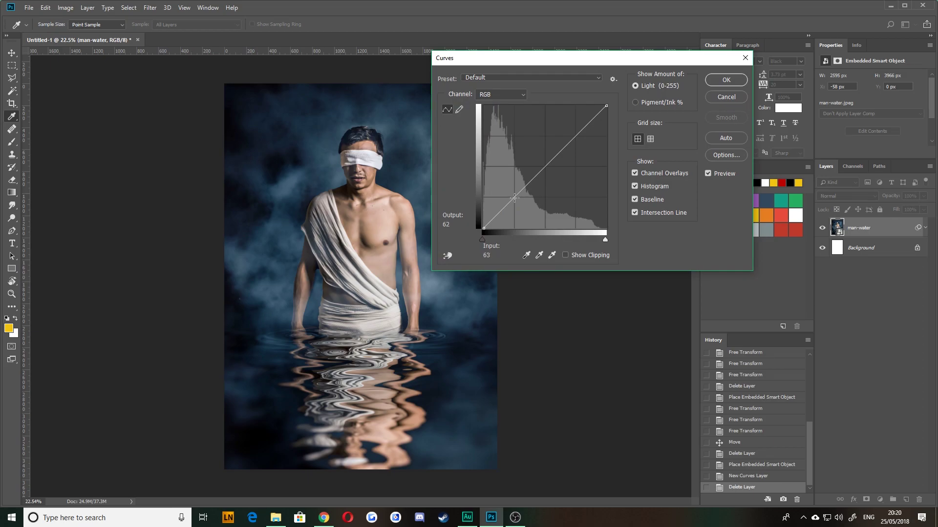
pyautogui.click(514, 197)
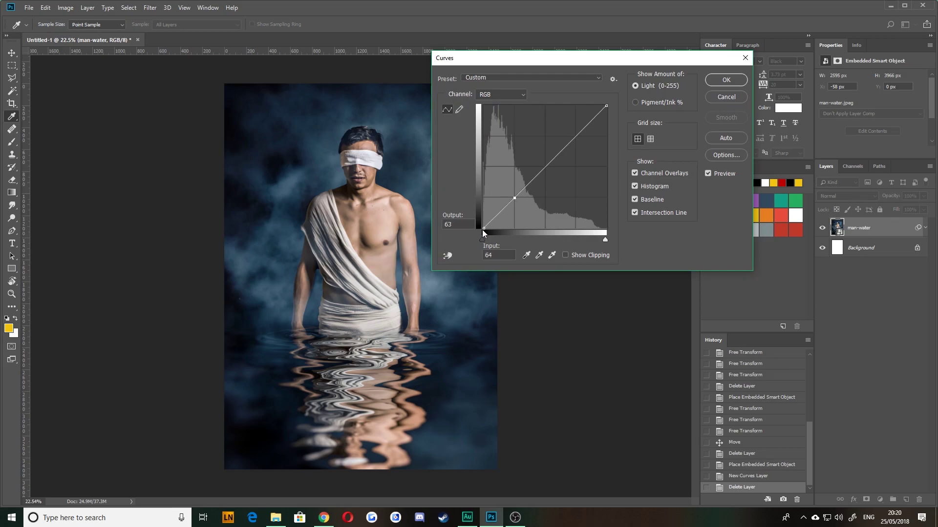
pyautogui.moveTo(483, 228); pyautogui.dragTo(472, 221)
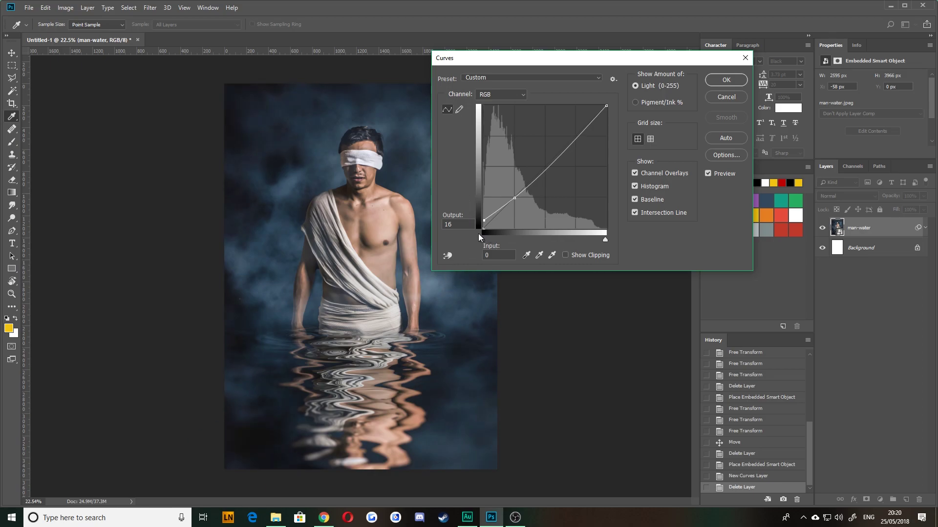
pyautogui.click(721, 83)
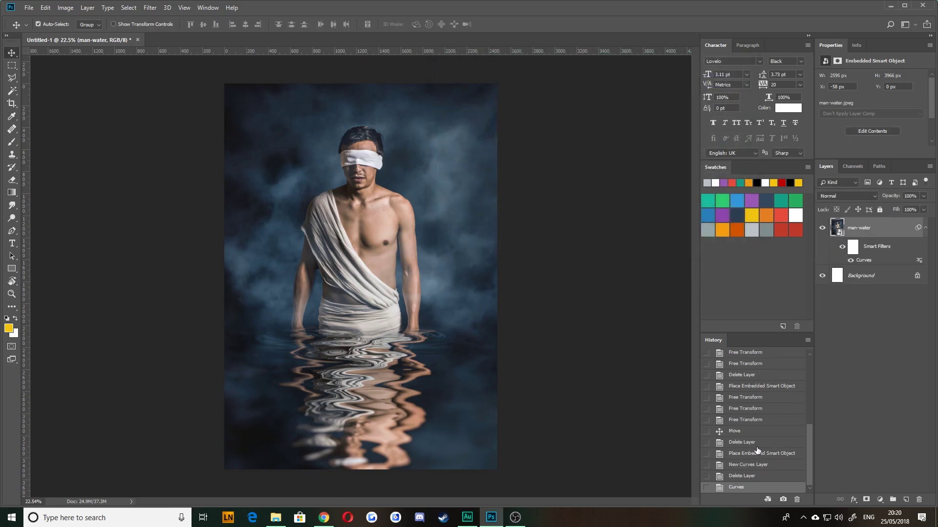
# Compare the photo with and without Curves, then restore the latest Curves state in History
pyautogui.hotkey('ctrl', 'z')
pyautogui.hotkey('ctrl', 'z')
pyautogui.hotkey('ctrl', 'z')
pyautogui.hotkey('ctrl', 'z')
pyautogui.hotkey('ctrl', 'z')
pyautogui.hotkey('ctrl', 'z')
pyautogui.hotkey('ctrl', 'z')
pyautogui.hotkey('ctrl', 'z')
pyautogui.hotkey('ctrl', 'z')
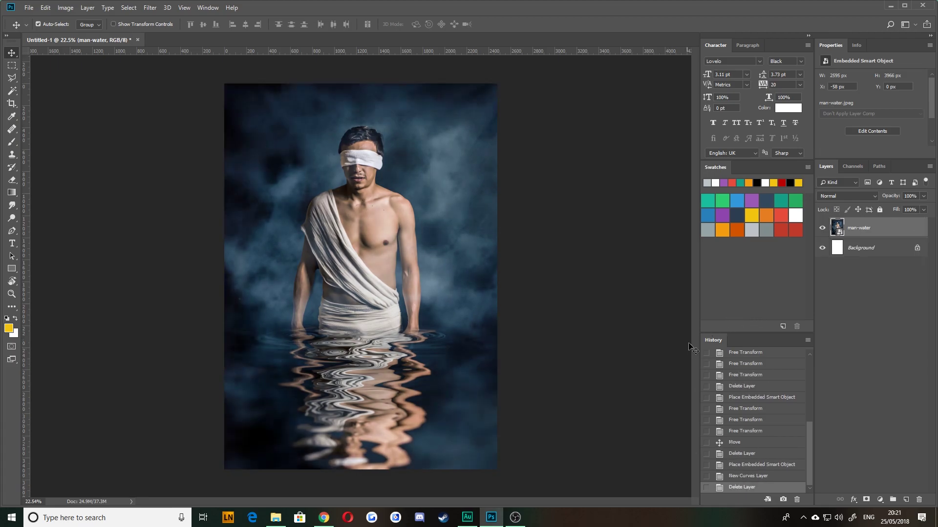
pyautogui.hotkey('ctrl', 'z')
pyautogui.hotkey('ctrl', 'z')
pyautogui.hotkey('ctrl', 'z')
pyautogui.hotkey('ctrl', 'z')
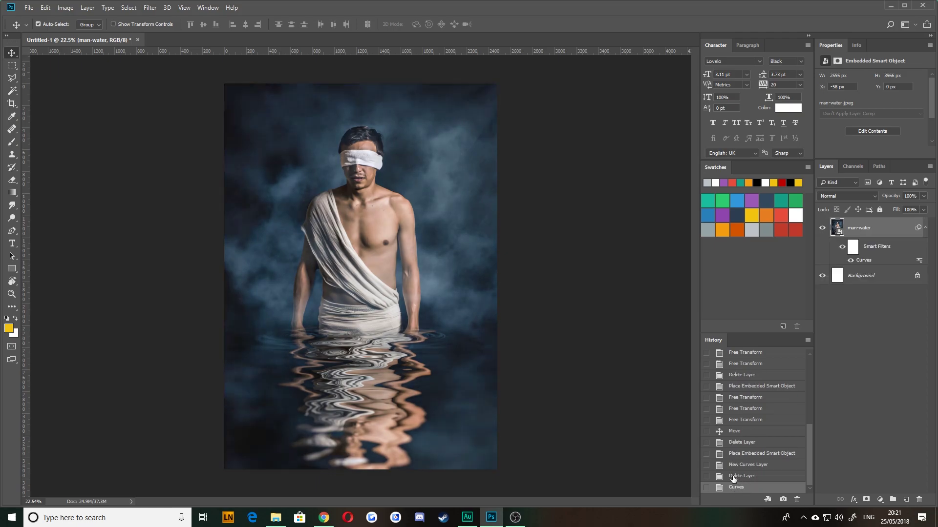
pyautogui.hotkey('ctrl', 'z')
pyautogui.hotkey('ctrl', 'z')
pyautogui.hotkey('ctrl', 'z')
pyautogui.hotkey('ctrl', 'z')
pyautogui.hotkey('ctrl', 'z')
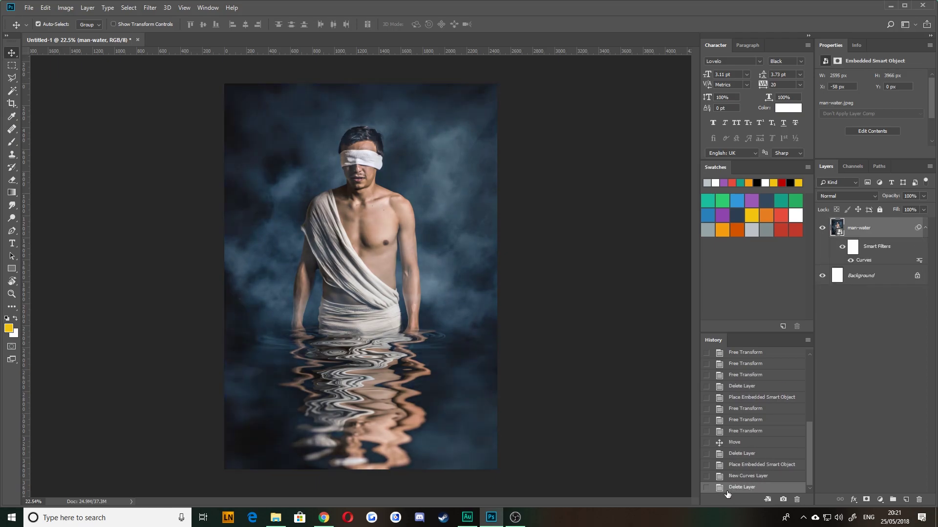
pyautogui.hotkey('ctrl', 'z')
pyautogui.hotkey('ctrl', 'z')
pyautogui.hotkey('ctrl', 'z')
pyautogui.hotkey('ctrl', 'z')
pyautogui.hotkey('ctrl', 'z')
pyautogui.hotkey('ctrl', 'z')
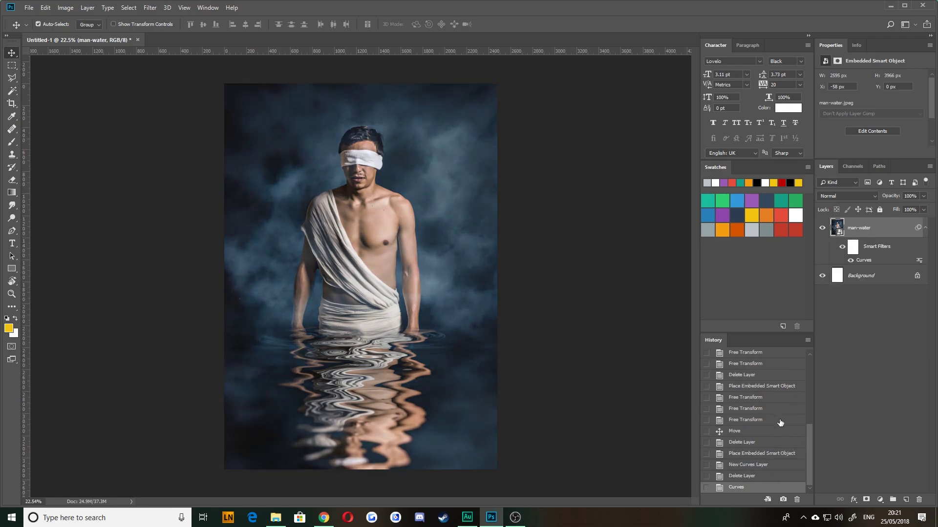
pyautogui.hotkey('ctrl', 'z')
pyautogui.hotkey('ctrl', 'alt', 'z')
pyautogui.hotkey('ctrl', 'alt', 'z')
pyautogui.hotkey('ctrl', 'alt', 'z')
pyautogui.hotkey('ctrl', 'alt', 'z')
pyautogui.hotkey('ctrl', 'alt', 'z')
pyautogui.hotkey('ctrl', 'alt', 'z')
pyautogui.hotkey('ctrl', 'alt', 'z')
pyautogui.hotkey('ctrl', 'alt', 'z')
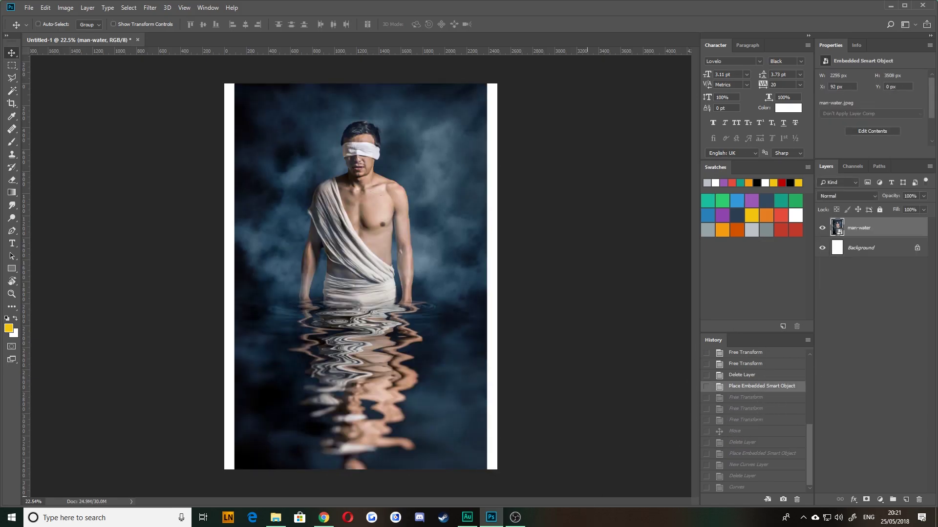
pyautogui.click(740, 487)
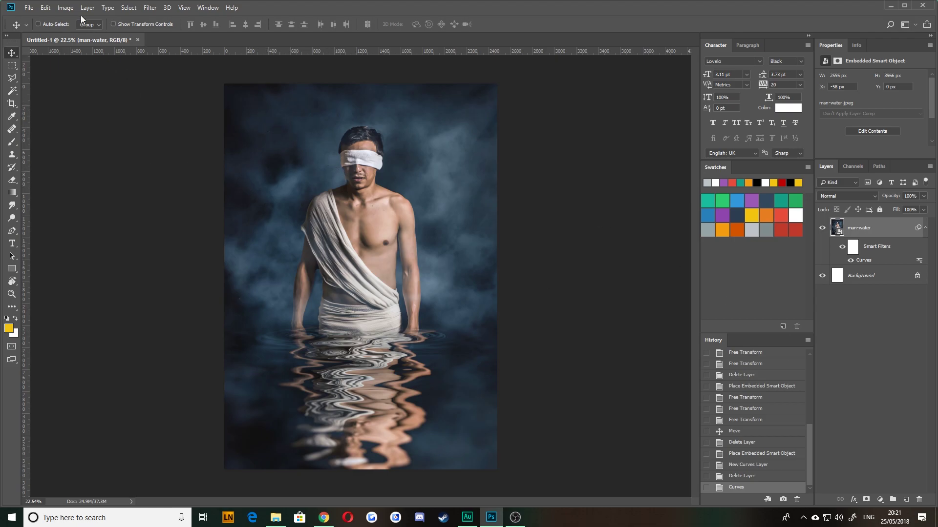
pyautogui.click(69, 9)
pyautogui.moveTo(80, 34)
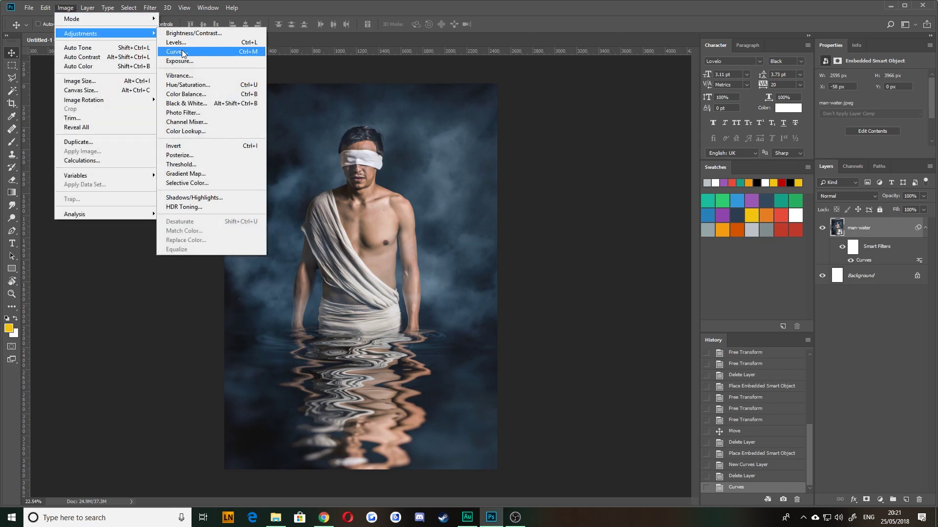
pyautogui.click(195, 33)
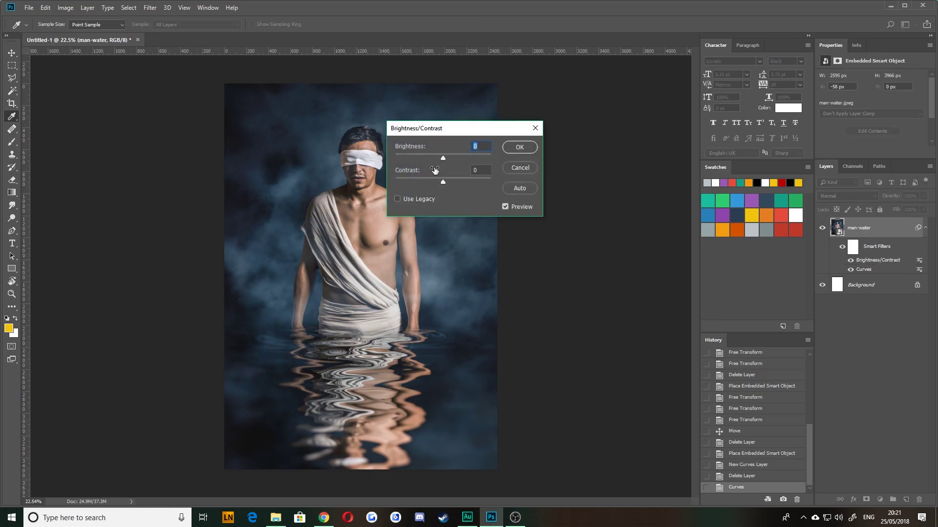
pyautogui.moveTo(443, 157); pyautogui.dragTo(468, 180)
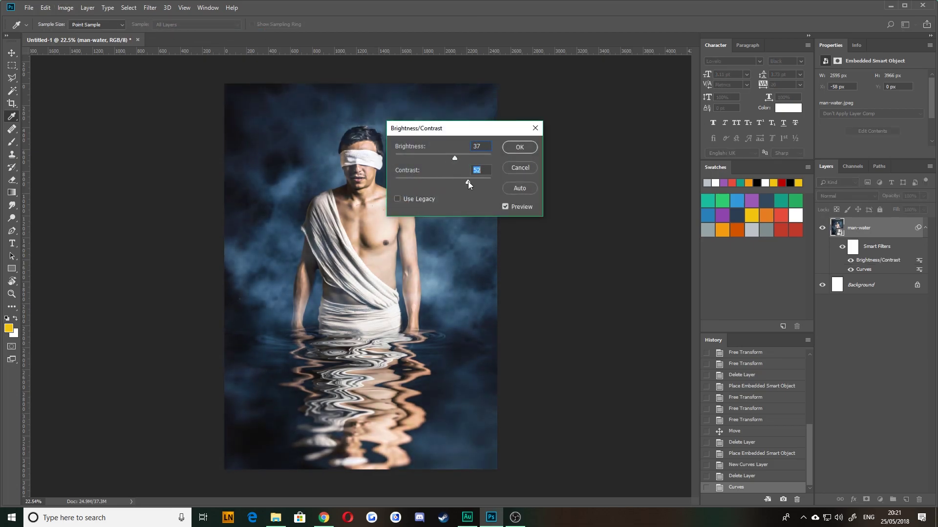
pyautogui.click(516, 170)
pyautogui.click(65, 7)
pyautogui.moveTo(81, 33)
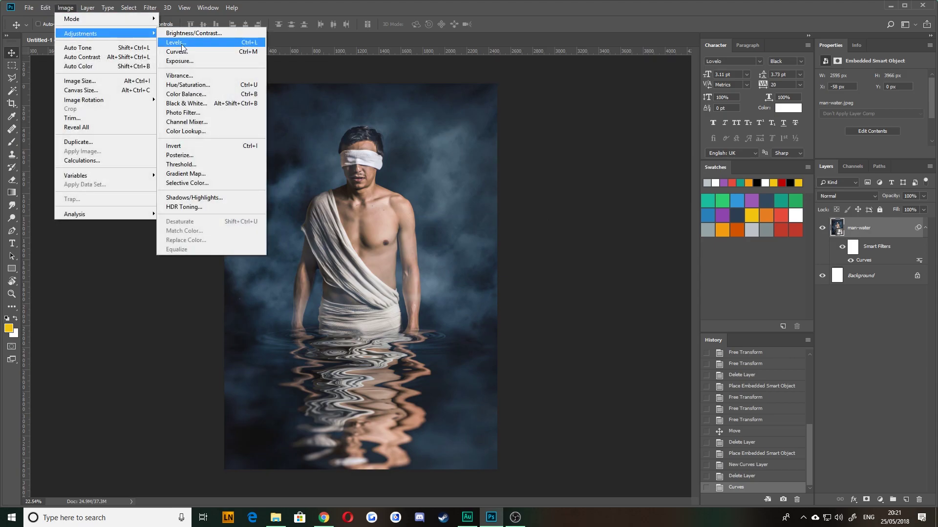
pyautogui.click(171, 42)
pyautogui.moveTo(419, 100); pyautogui.dragTo(486, 85)
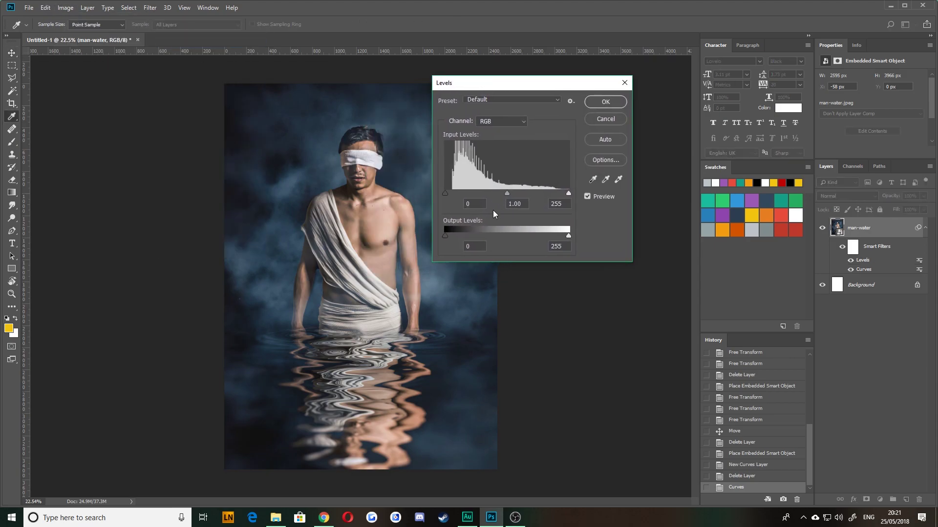
pyautogui.moveTo(446, 239); pyautogui.dragTo(447, 236)
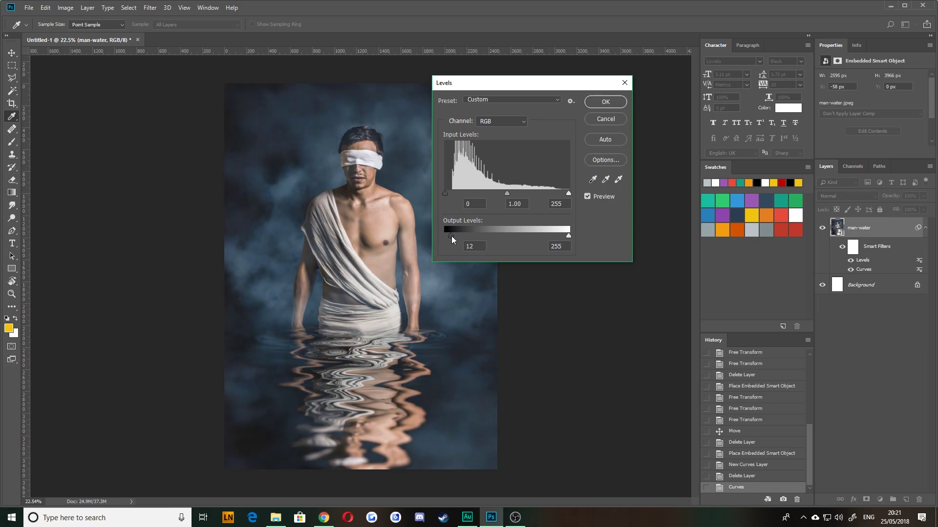
pyautogui.moveTo(451, 236)
pyautogui.mouseDown()
pyautogui.moveTo(475, 238)
pyautogui.moveTo(444, 236)
pyautogui.mouseUp()
pyautogui.moveTo(563, 237); pyautogui.dragTo(526, 233)
pyautogui.press('Escape')
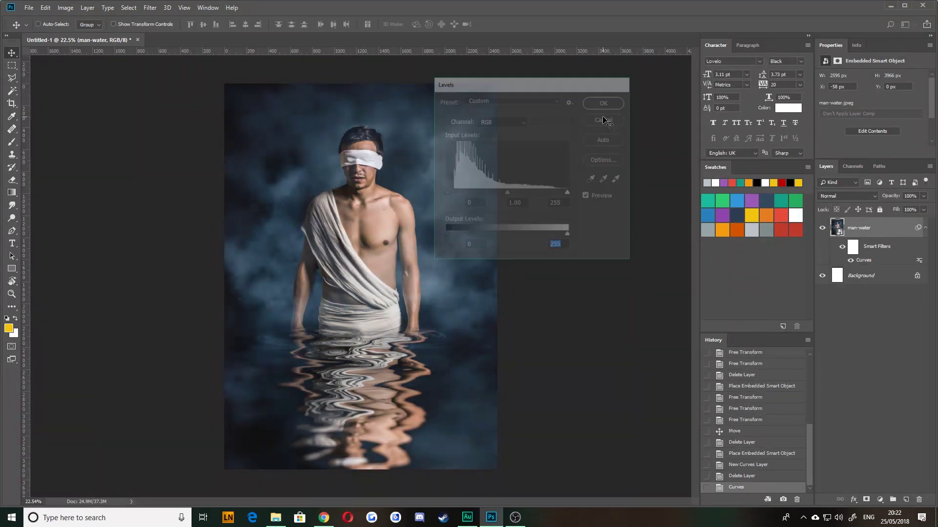
pyautogui.click(61, 11)
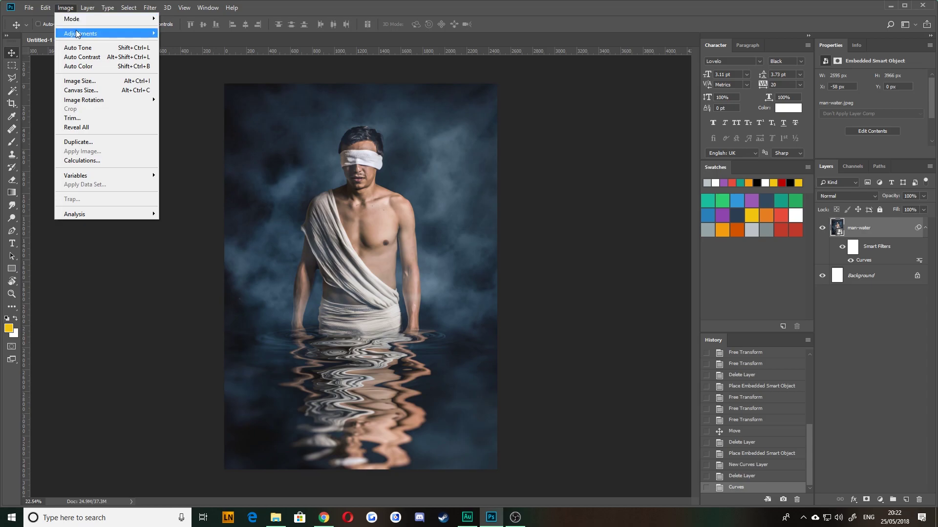
pyautogui.moveTo(83, 34)
pyautogui.click(180, 61)
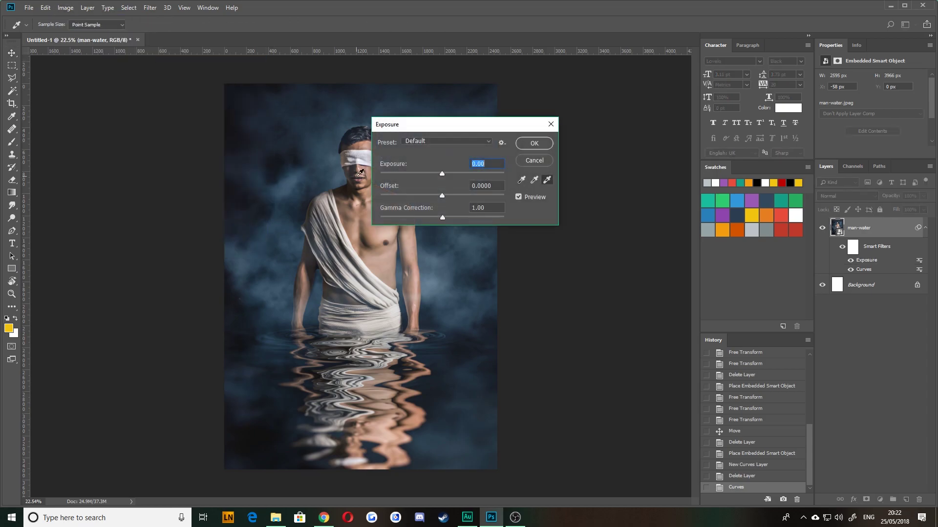
pyautogui.moveTo(440, 126); pyautogui.dragTo(579, 98)
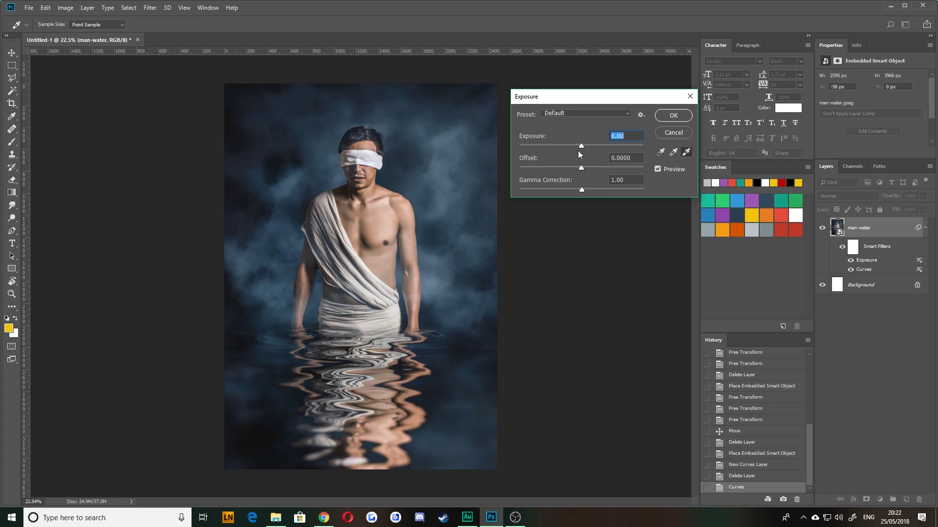
pyautogui.moveTo(581, 146); pyautogui.dragTo(626, 154)
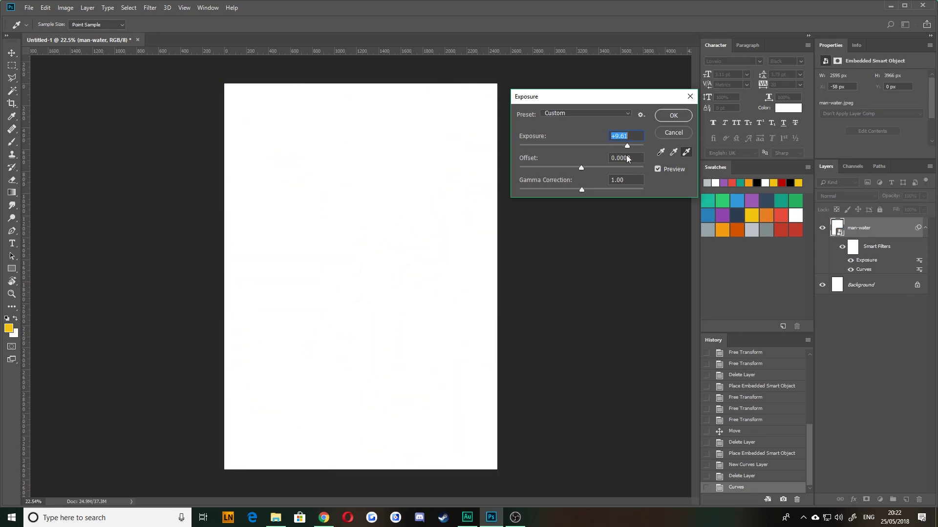
pyautogui.click(673, 133)
pyautogui.click(66, 8)
pyautogui.moveTo(100, 34)
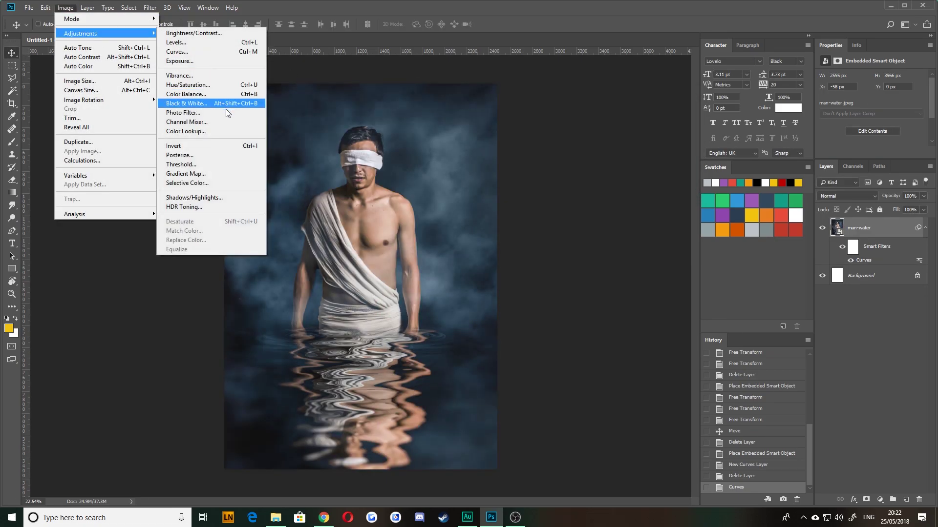
pyautogui.click(203, 85)
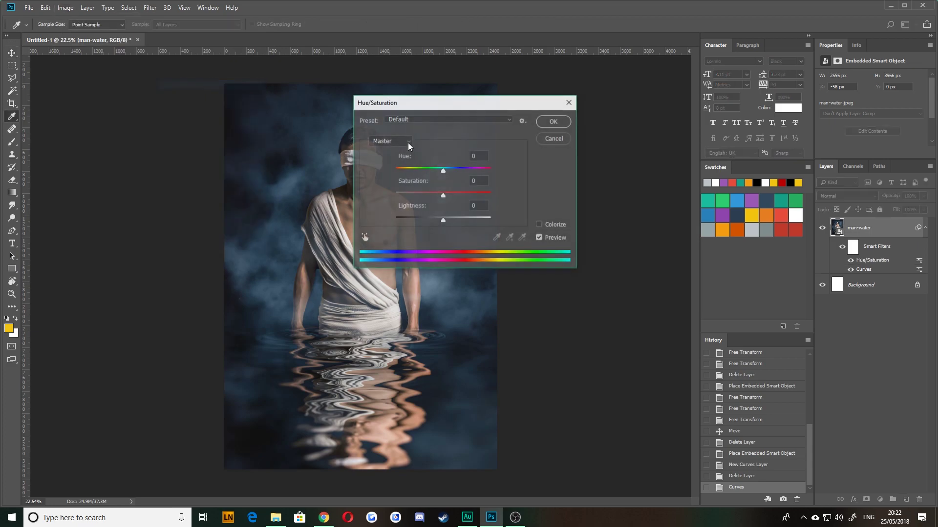
pyautogui.moveTo(402, 103); pyautogui.dragTo(567, 86)
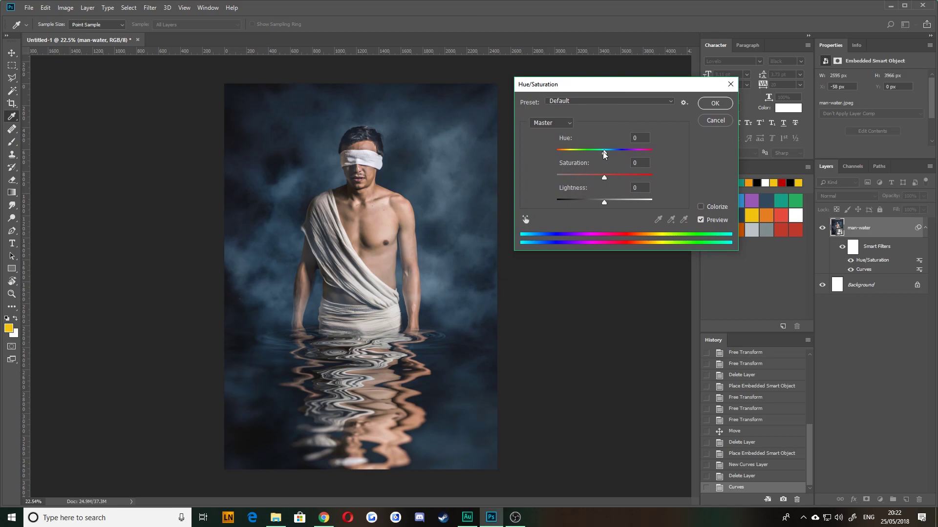
pyautogui.moveTo(605, 154)
pyautogui.mouseDown()
pyautogui.moveTo(556, 154)
pyautogui.moveTo(622, 165)
pyautogui.moveTo(603, 165)
pyautogui.mouseUp()
pyautogui.write('0')
pyautogui.click(605, 153)
pyautogui.moveTo(606, 155); pyautogui.dragTo(610, 157)
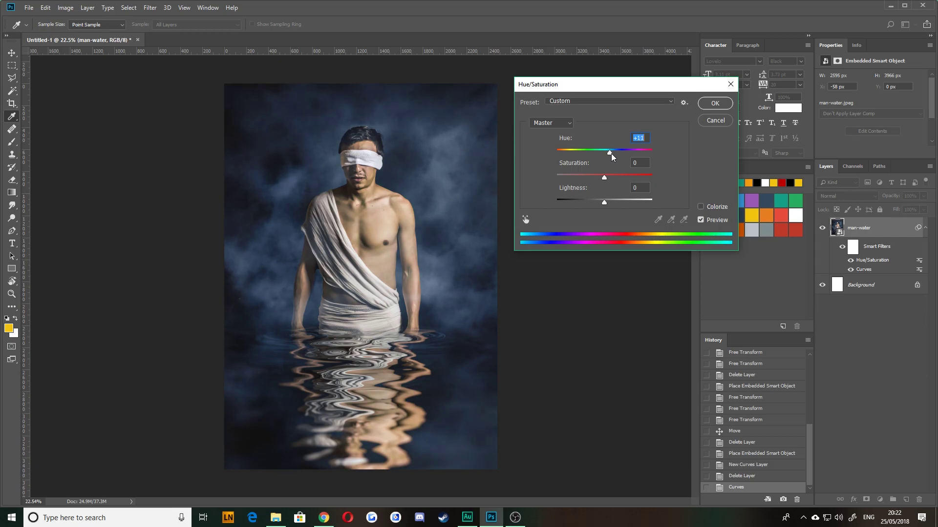
pyautogui.click(702, 208)
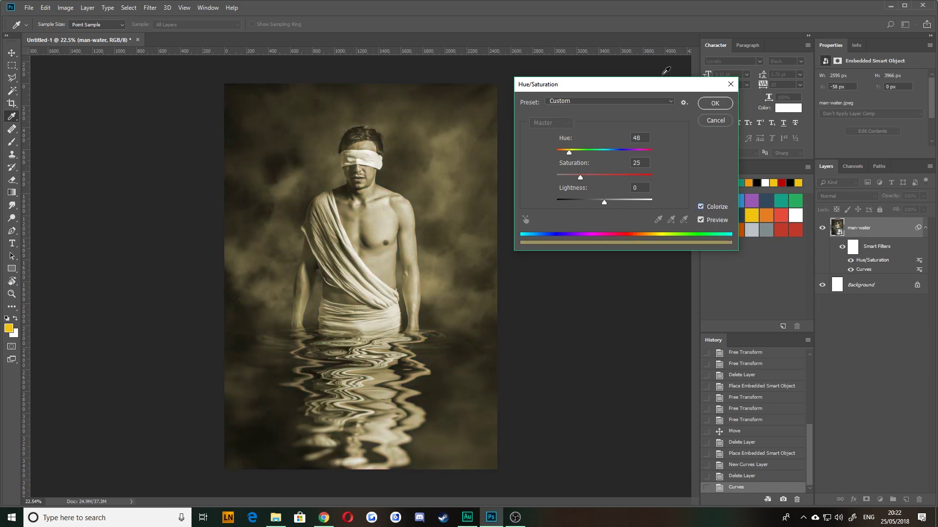
pyautogui.moveTo(570, 152); pyautogui.dragTo(598, 151)
pyautogui.moveTo(578, 190); pyautogui.dragTo(617, 178)
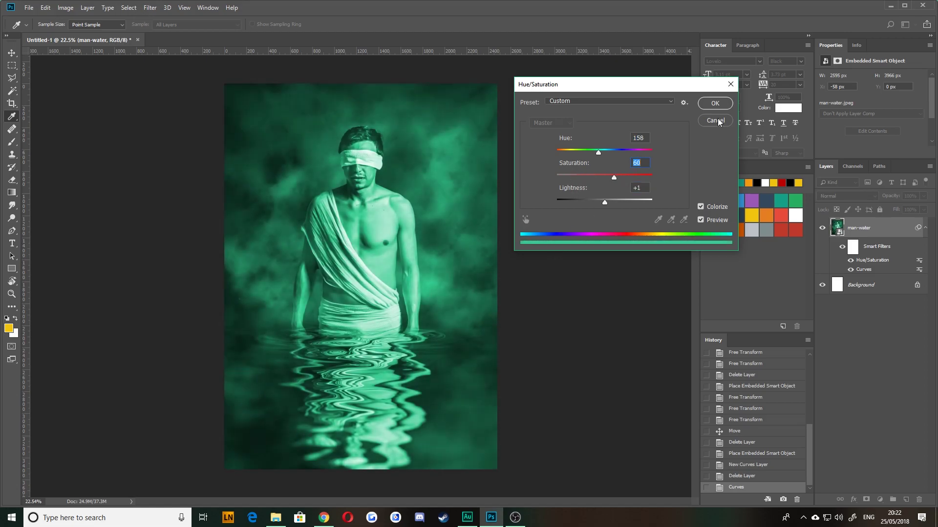
pyautogui.click(715, 120)
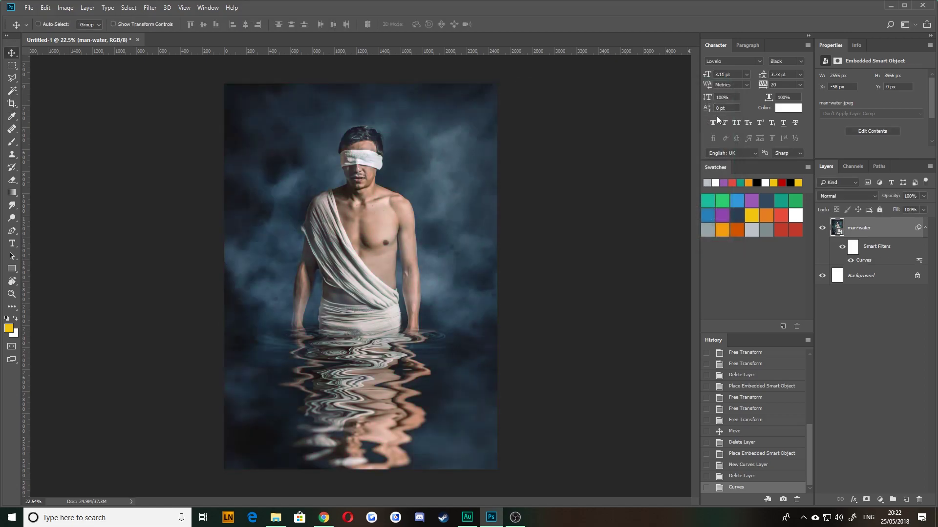
# Apply a Photo Filter, trying Cyan and Cooling (82), and settle on Warming Filter (85) with slightly lower density
pyautogui.click(65, 7)
pyautogui.moveTo(79, 33)
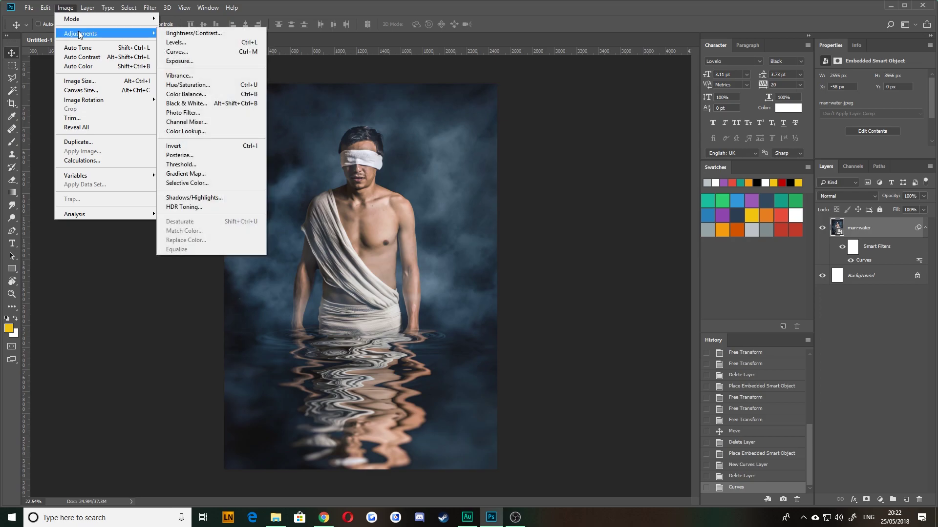
pyautogui.click(195, 113)
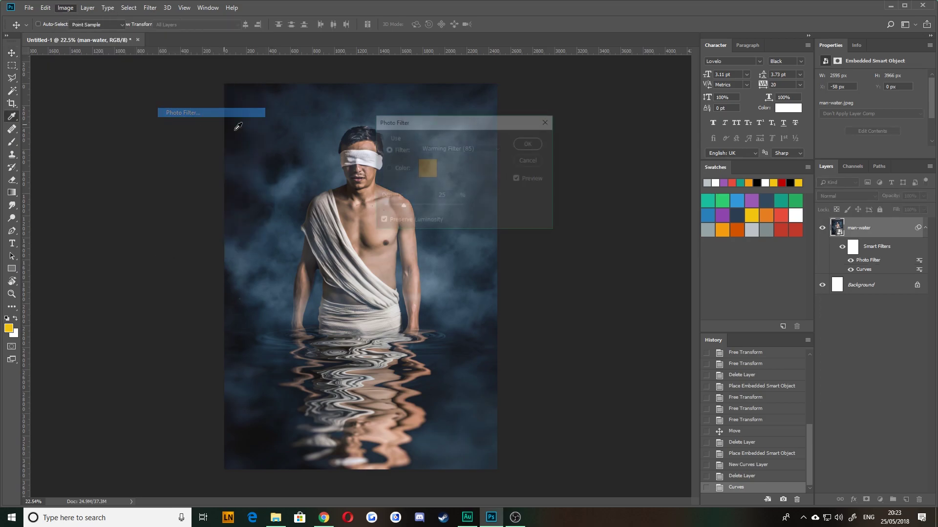
pyautogui.moveTo(426, 126); pyautogui.dragTo(560, 85)
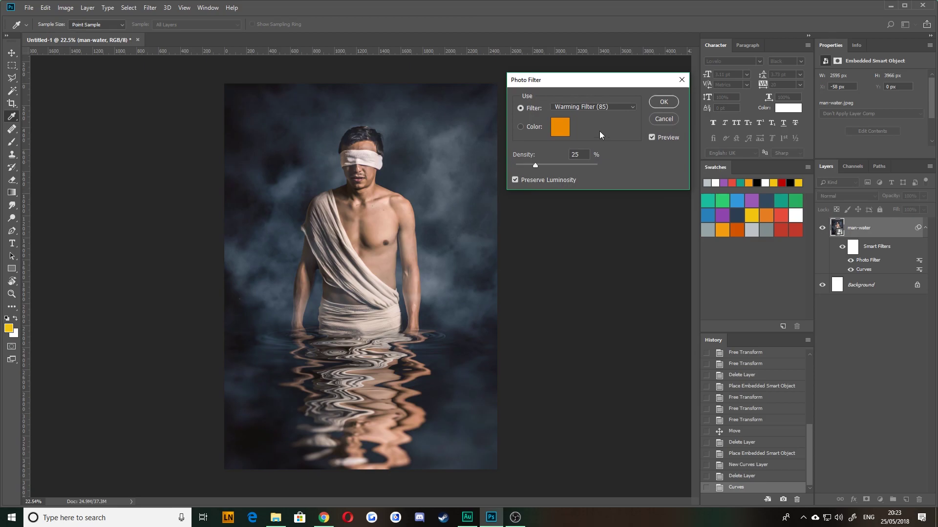
pyautogui.click(569, 107)
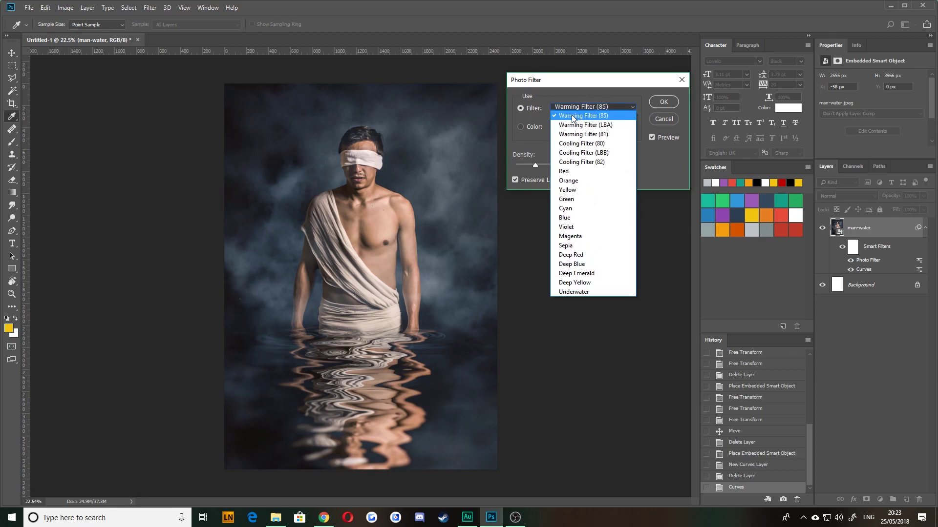
pyautogui.click(588, 209)
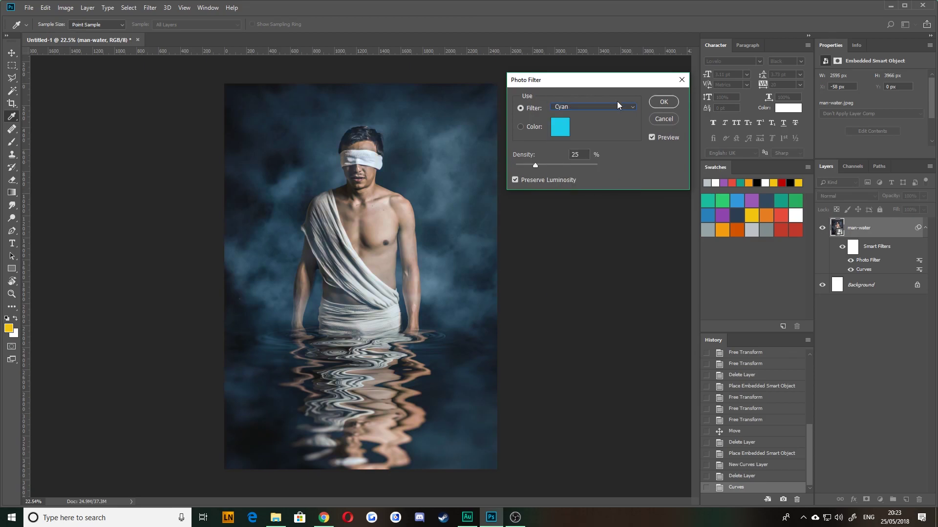
pyautogui.click(581, 107)
pyautogui.click(590, 164)
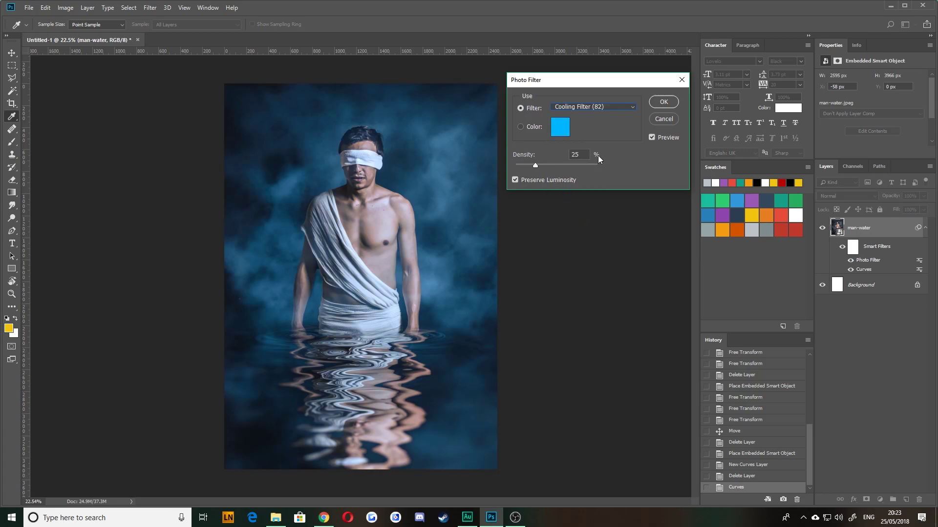
pyautogui.click(582, 106)
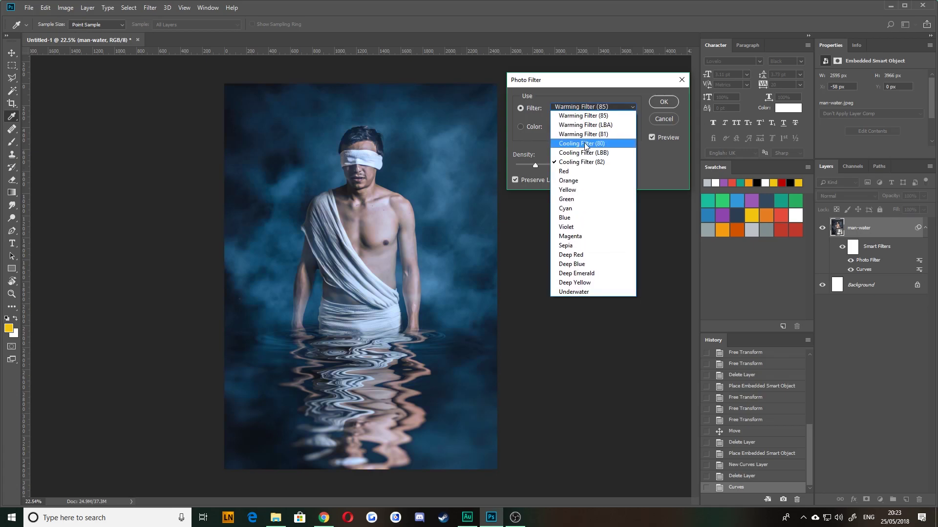
pyautogui.click(583, 115)
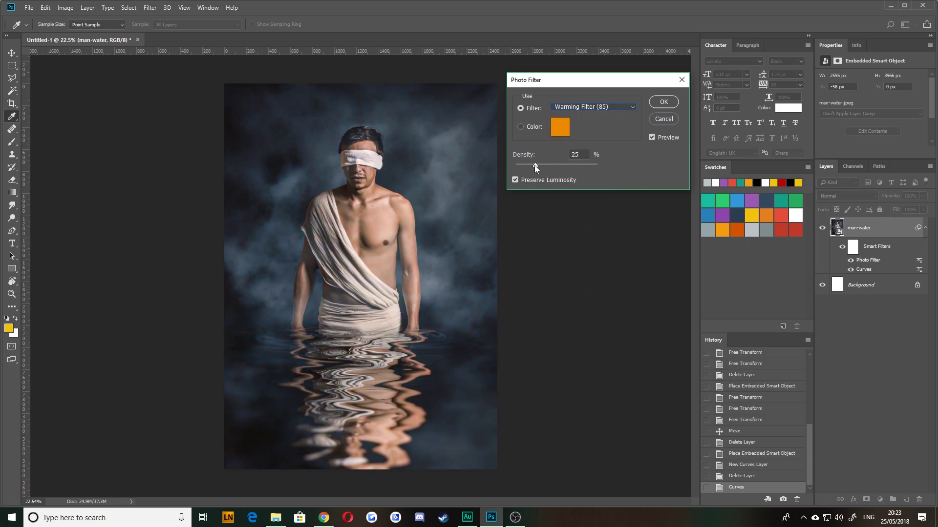
pyautogui.moveTo(535, 165); pyautogui.dragTo(532, 165)
pyautogui.click(670, 102)
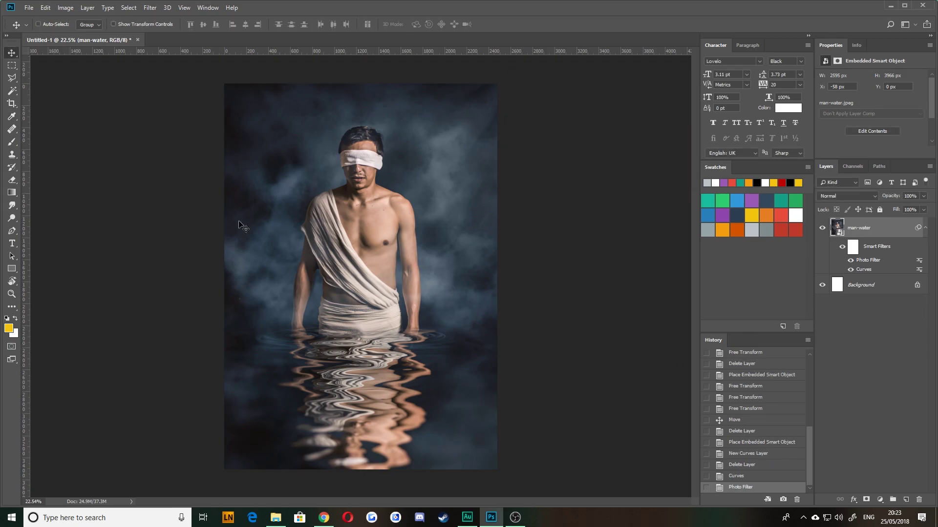
# Toggle the Curves and Photo Filter visibility to compare, then drag Photo Filter below Curves
pyautogui.click(850, 270)
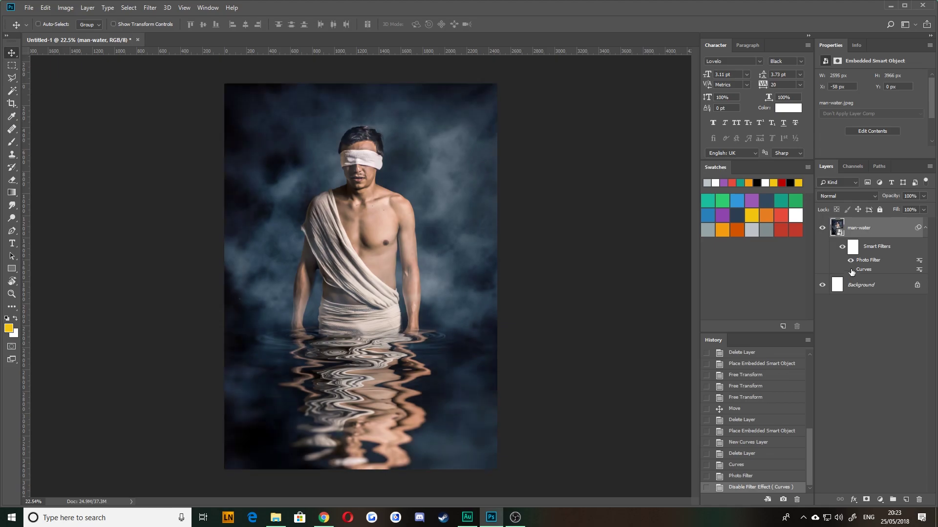
pyautogui.click(851, 270)
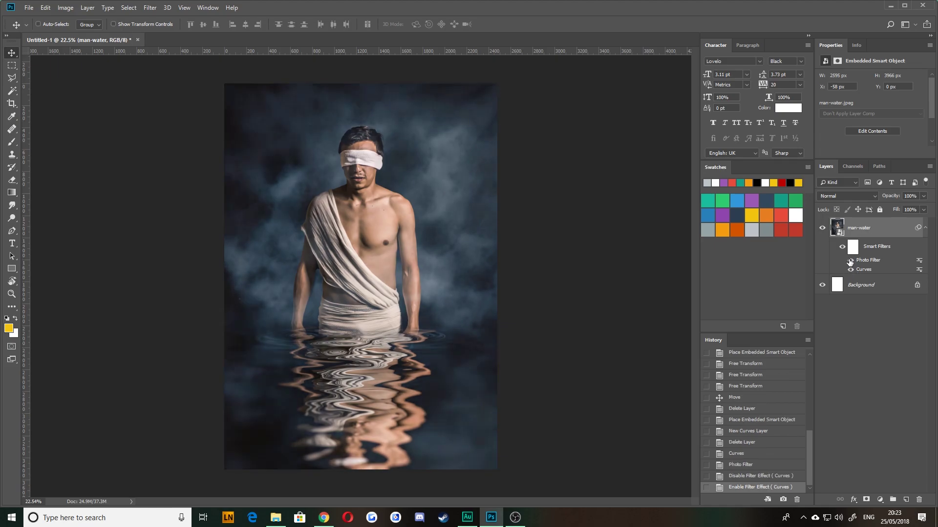
pyautogui.click(850, 260)
pyautogui.click(850, 261)
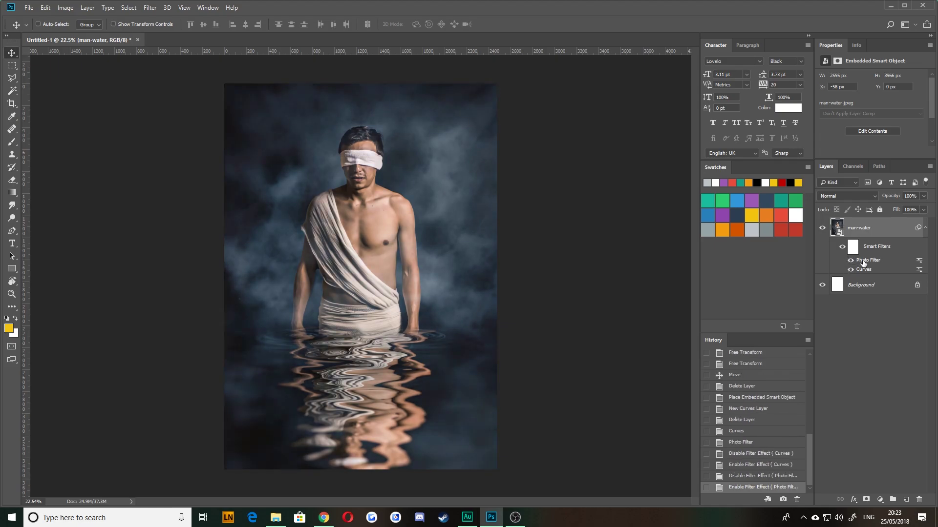
pyautogui.moveTo(864, 261)
pyautogui.mouseDown()
pyautogui.moveTo(863, 270)
pyautogui.moveTo(866, 260)
pyautogui.mouseUp()
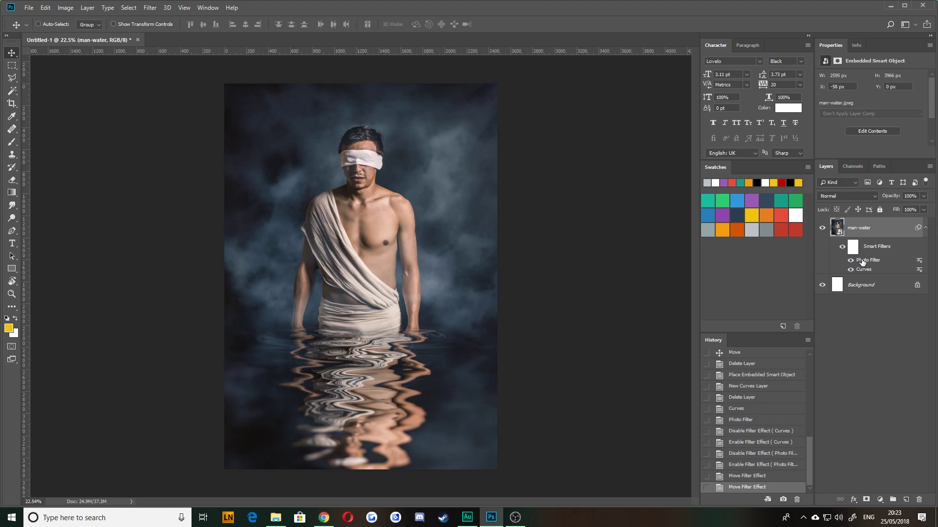
pyautogui.moveTo(863, 261); pyautogui.dragTo(857, 271)
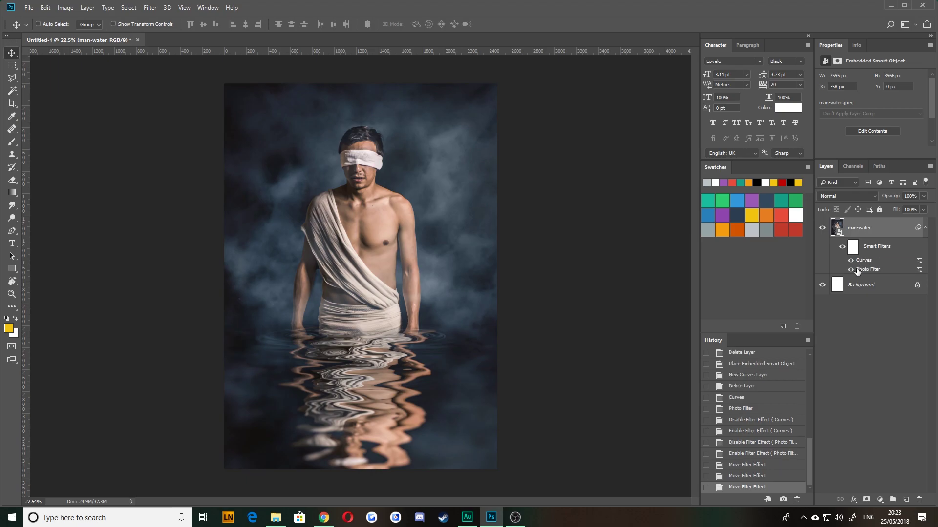
pyautogui.click(877, 342)
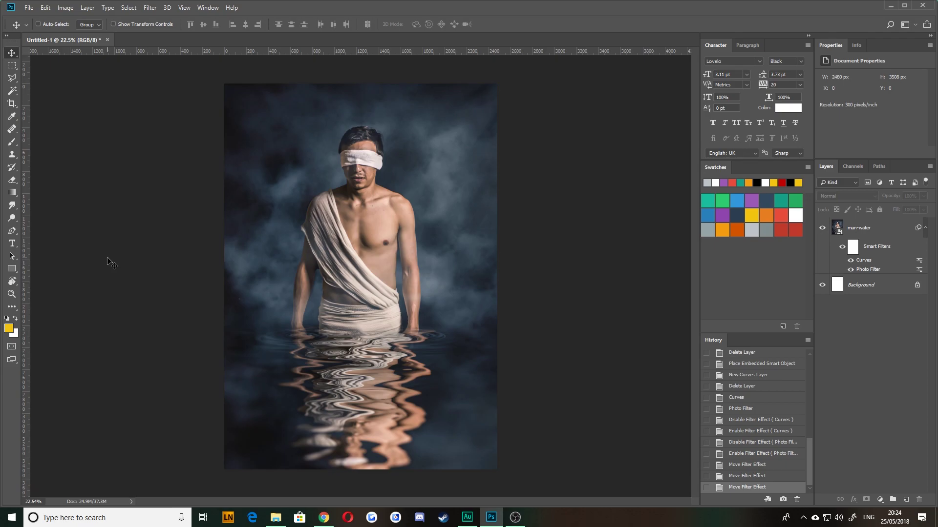
pyautogui.click(65, 8)
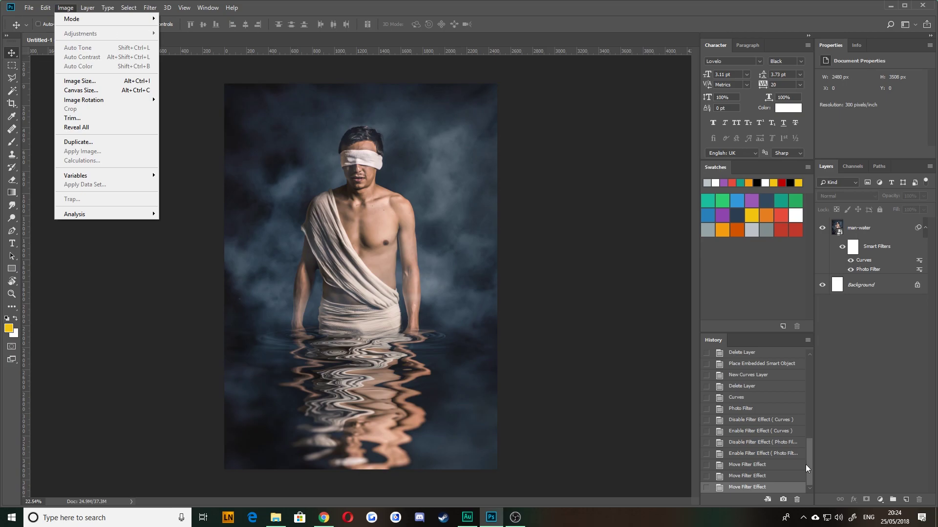
pyautogui.click(880, 500)
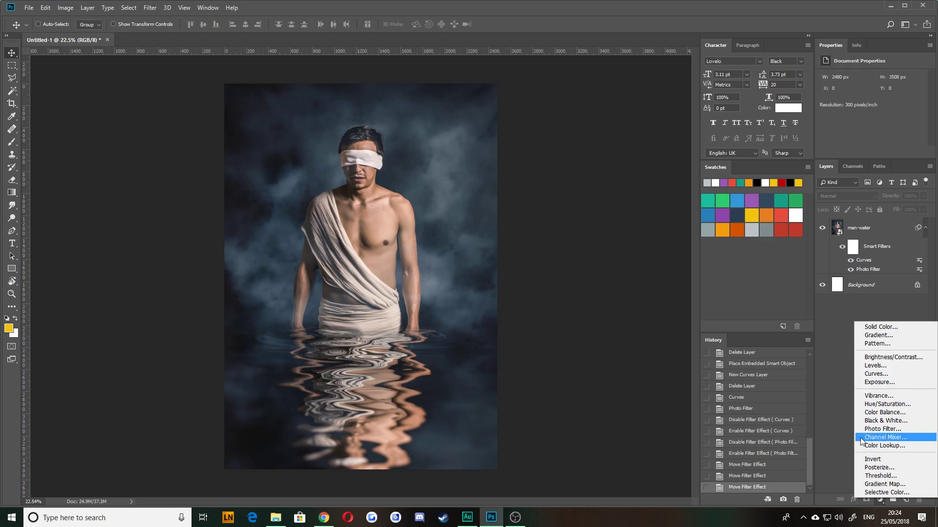
pyautogui.click(833, 421)
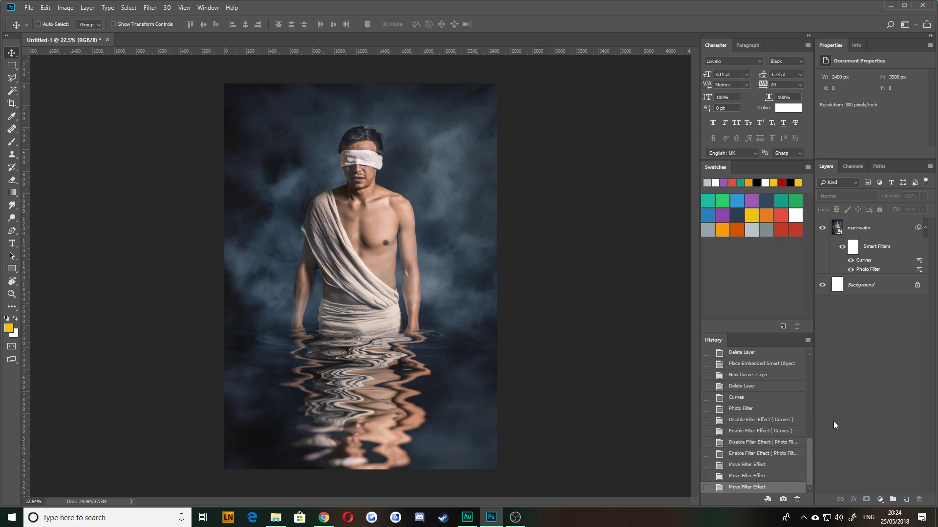